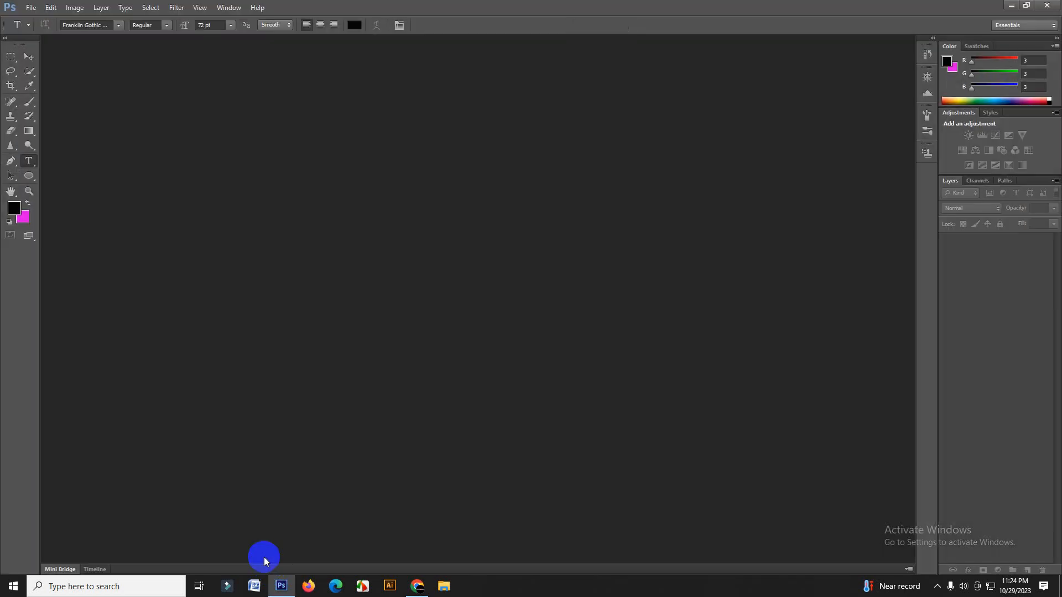
# Create a new white document of 1080 by 1350 pixels at 72 pixels/inch in RGB color
pyautogui.click(26, 7)
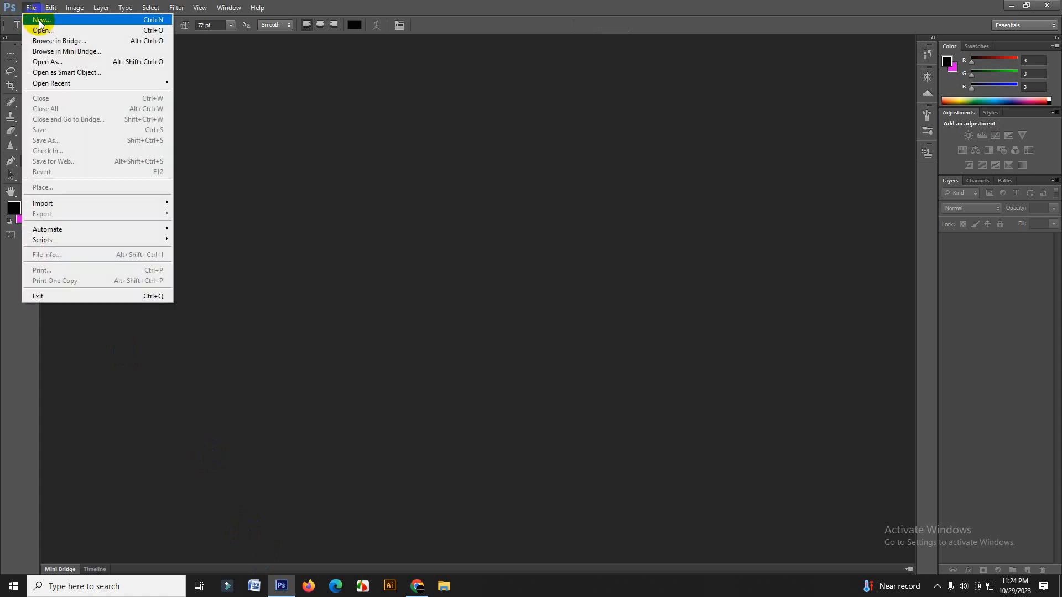
pyautogui.click(33, 20)
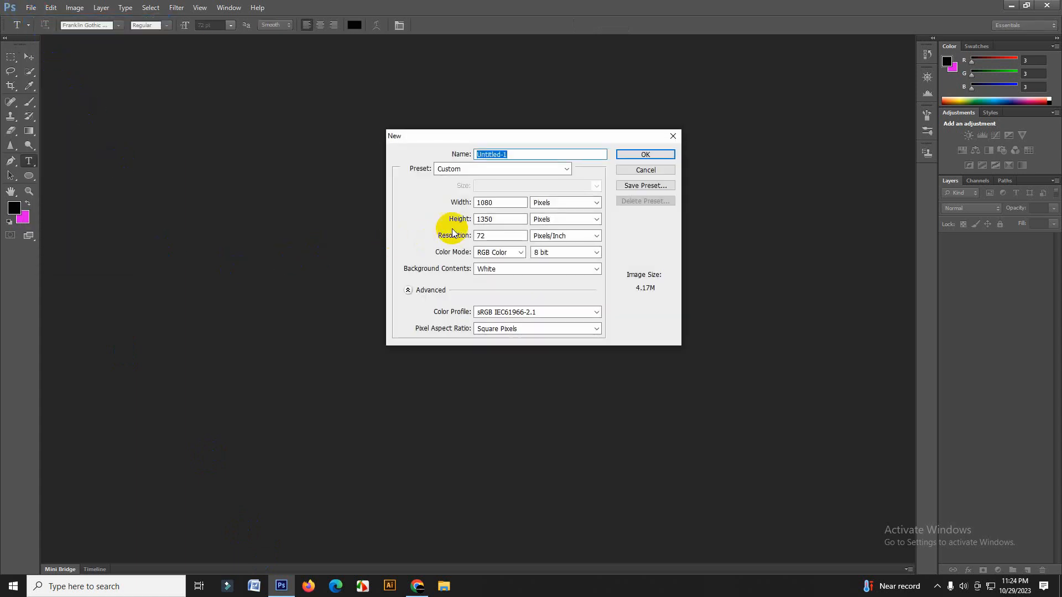
pyautogui.click(645, 155)
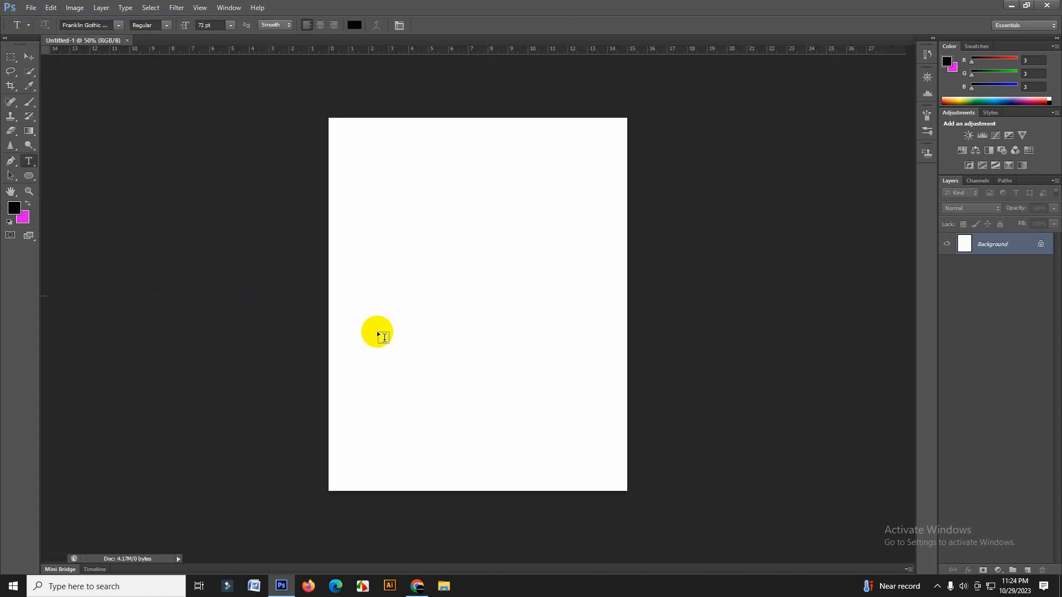
# Draw an unfilled rectangle about 66 by 1098 px with a red 288 pt stroke along the canvas's left edge
pyautogui.moveTo(31, 184); pyautogui.dragTo(78, 170)
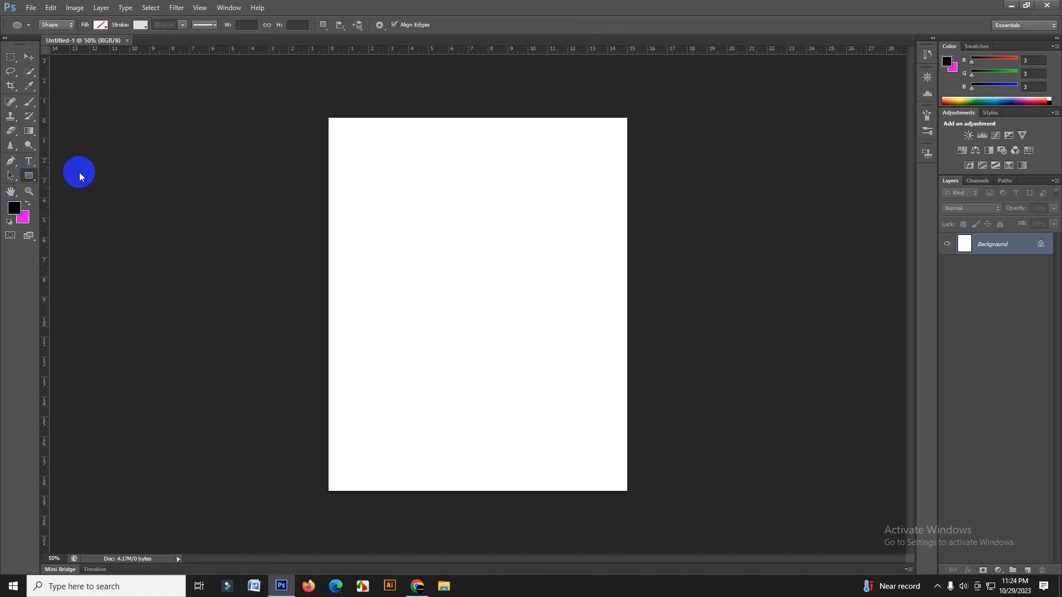
pyautogui.click(140, 25)
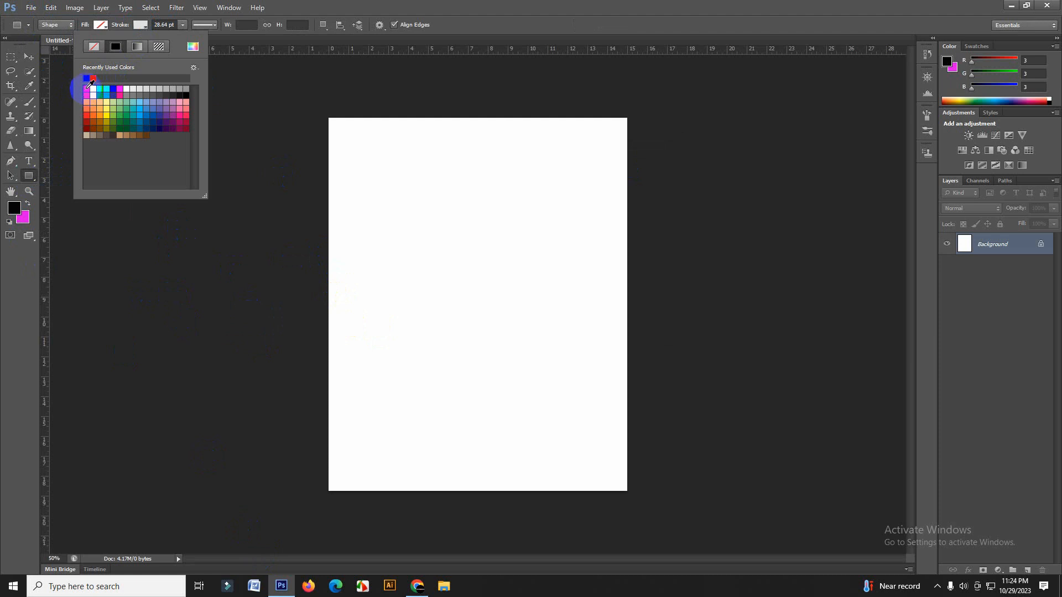
pyautogui.click(92, 79)
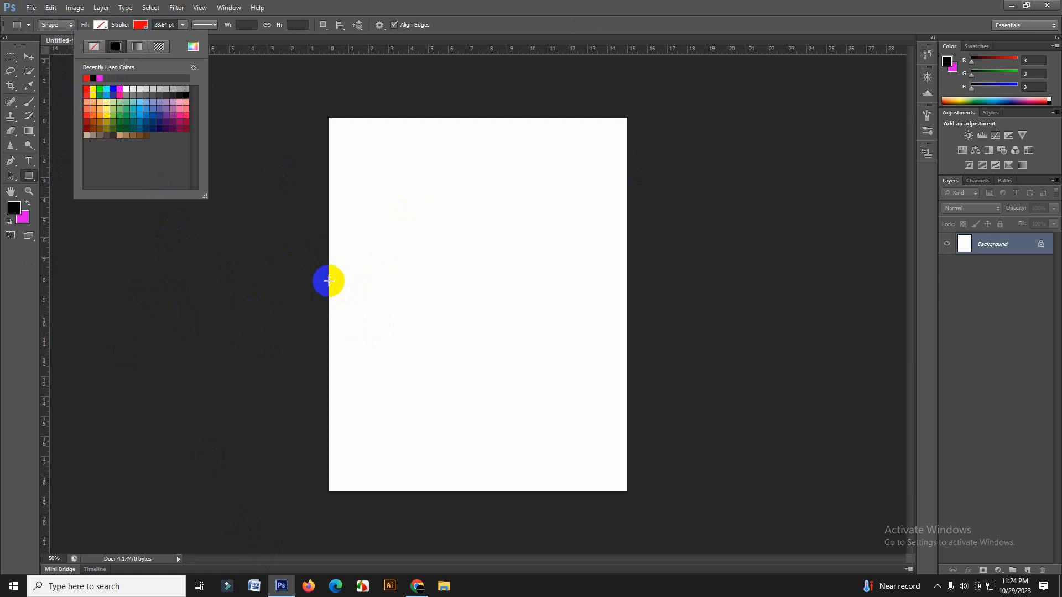
pyautogui.moveTo(328, 233)
pyautogui.mouseDown()
pyautogui.moveTo(380, 460)
pyautogui.moveTo(381, 505)
pyautogui.moveTo(346, 537)
pyautogui.mouseUp()
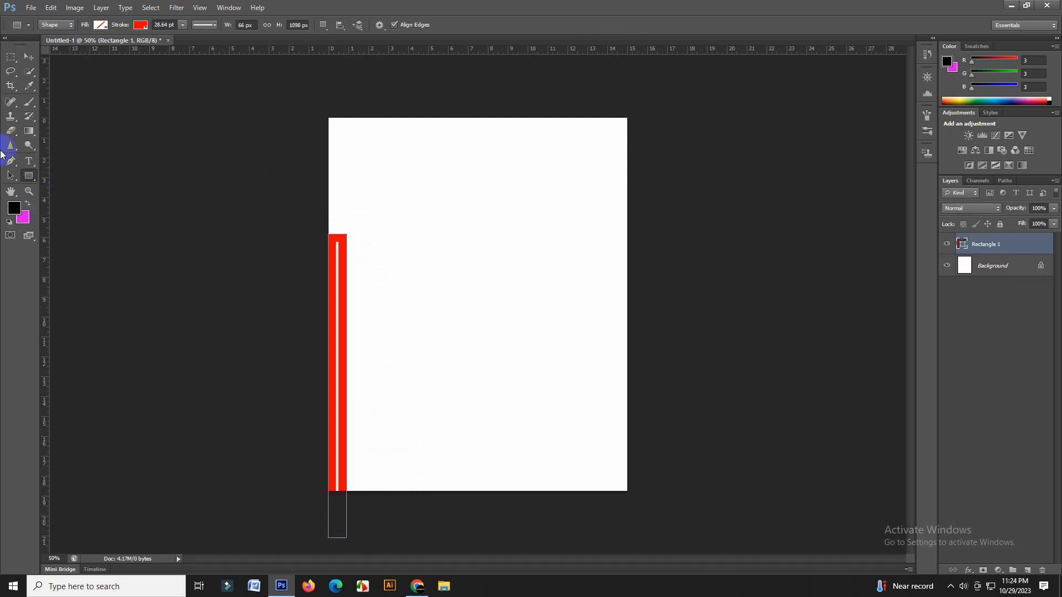
pyautogui.click(182, 26)
pyautogui.moveTo(201, 38); pyautogui.dragTo(211, 81)
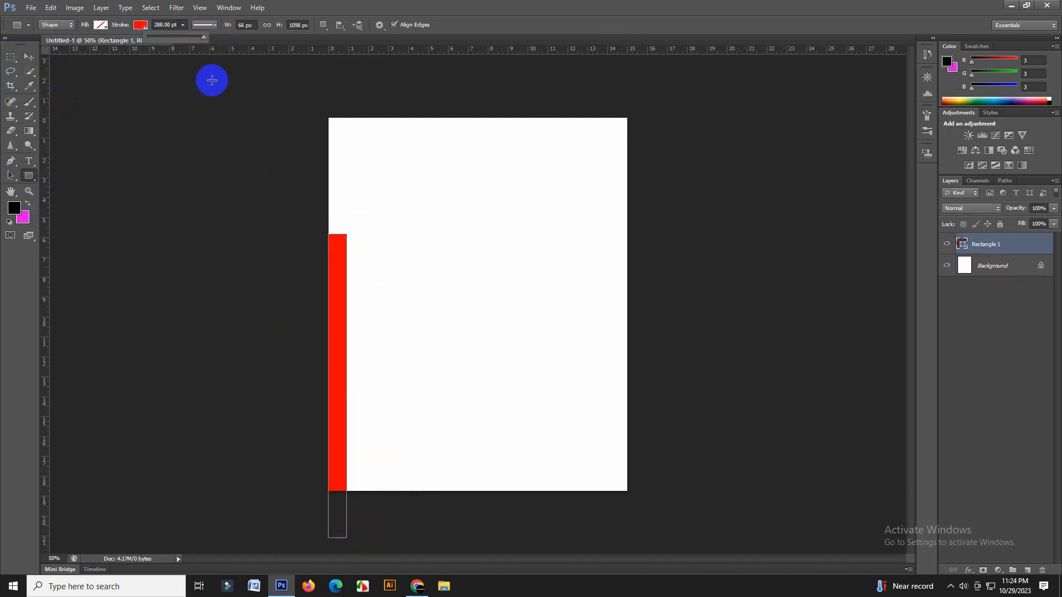
# Duplicate the red bar eleven times across the canvas width, staggering the bars to different heights
pyautogui.click(30, 58)
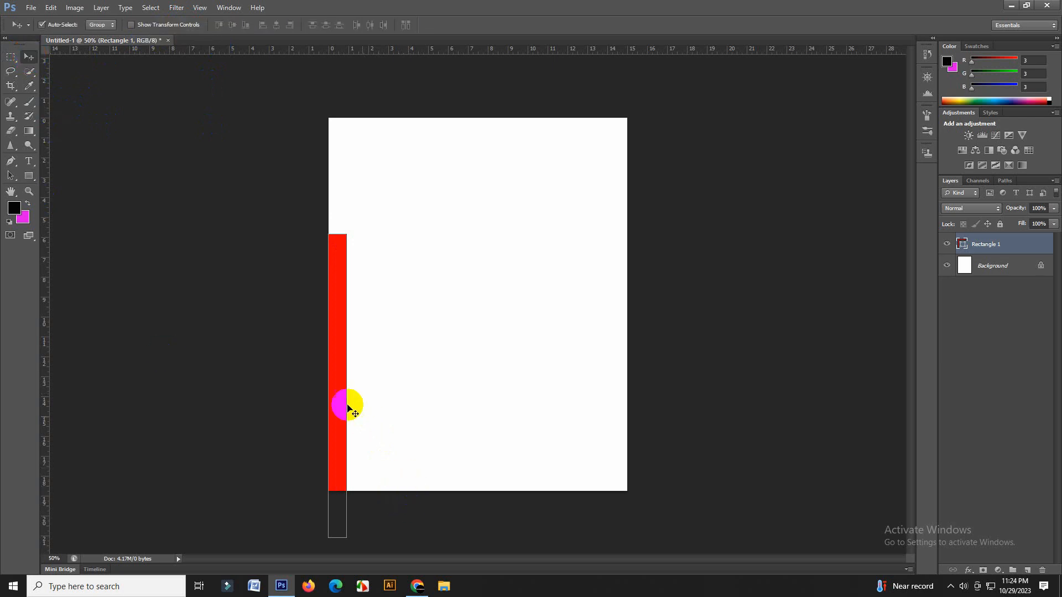
pyautogui.moveTo(343, 399); pyautogui.dragTo(415, 466)
pyautogui.moveTo(415, 466); pyautogui.dragTo(608, 468)
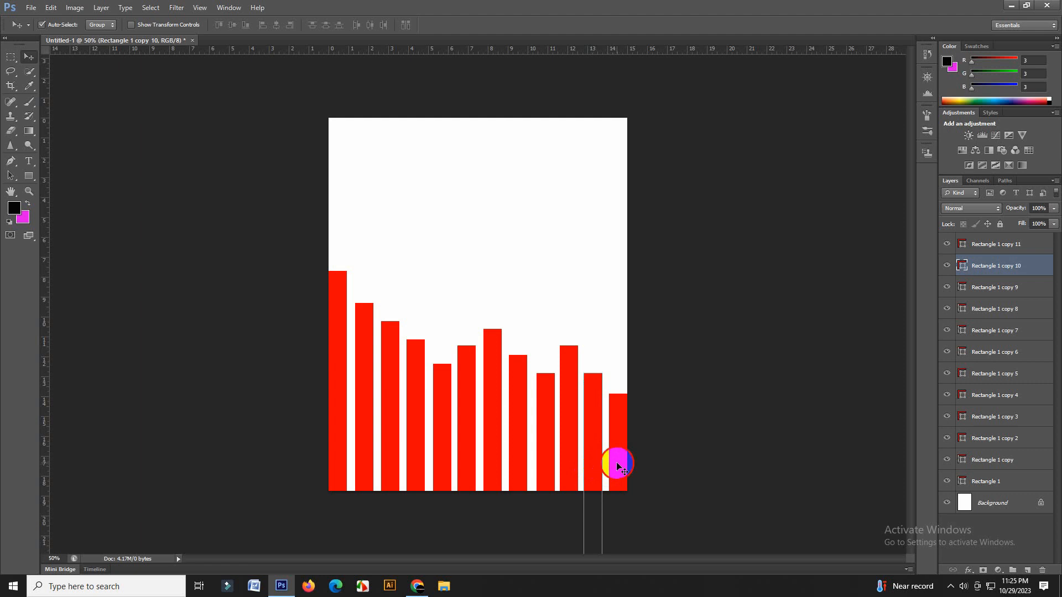
# Merge all twelve red bar layers into a single shape layer
pyautogui.click(618, 467)
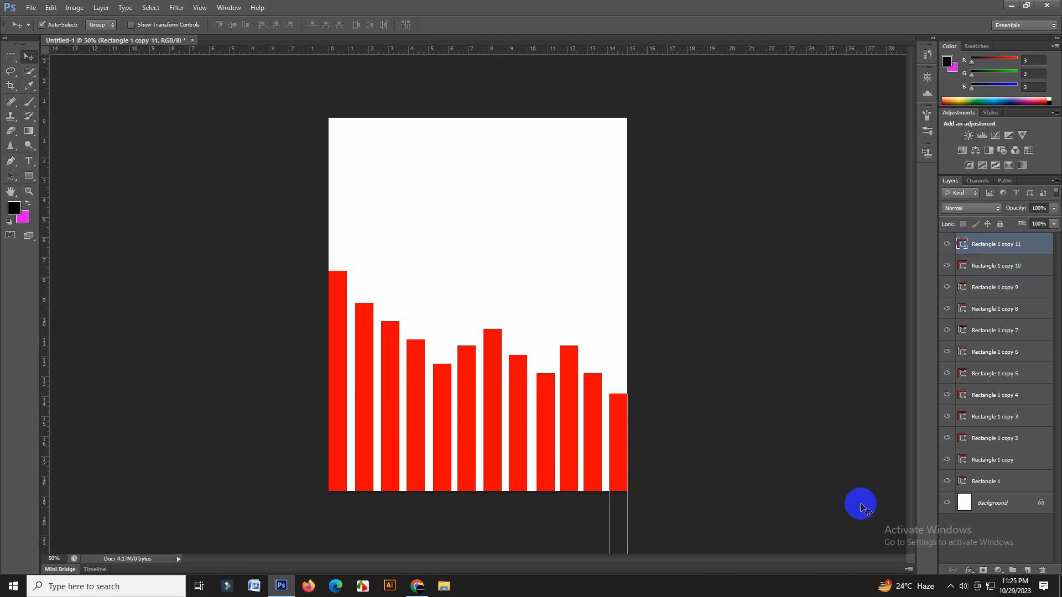
pyautogui.keyDown('shift'); pyautogui.click(1006, 289); pyautogui.keyUp('shift')
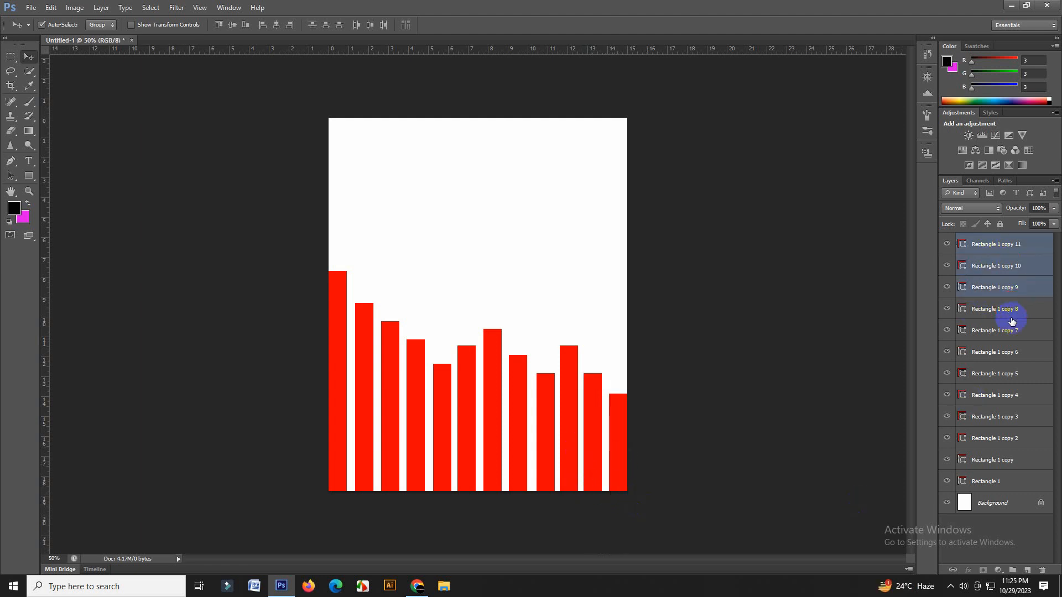
pyautogui.keyDown('shift'); pyautogui.click(1011, 318); pyautogui.keyUp('shift')
pyautogui.keyDown('shift'); pyautogui.click(1009, 331); pyautogui.keyUp('shift')
pyautogui.keyDown('shift'); pyautogui.click(1007, 352); pyautogui.keyUp('shift')
pyautogui.keyDown('shift'); pyautogui.click(1007, 374); pyautogui.keyUp('shift')
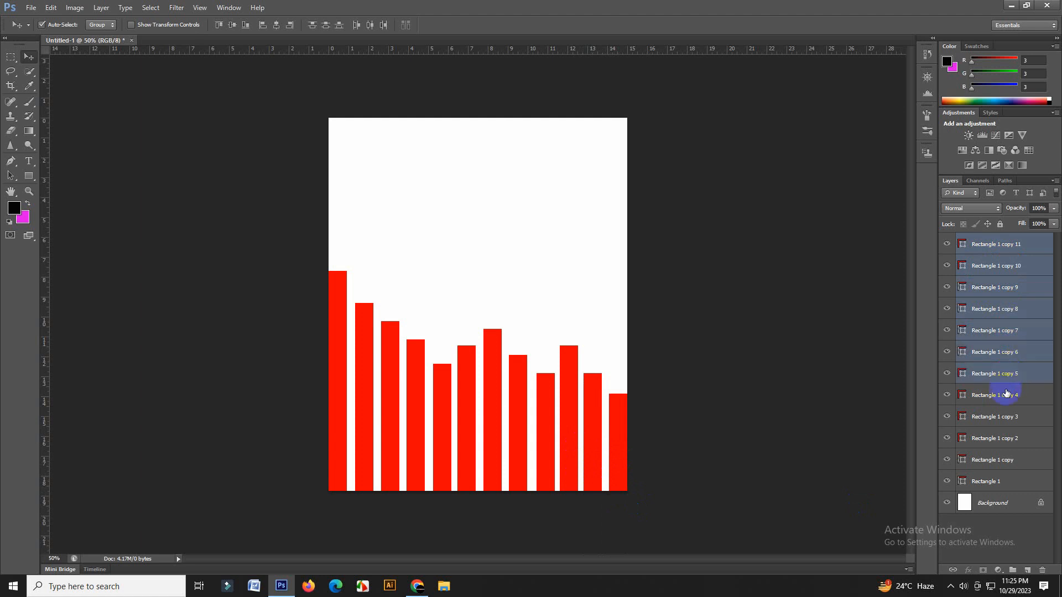
pyautogui.keyDown('shift'); pyautogui.click(1006, 394); pyautogui.keyUp('shift')
pyautogui.keyDown('shift'); pyautogui.click(1007, 419); pyautogui.keyUp('shift')
pyautogui.keyDown('shift'); pyautogui.click(1003, 442); pyautogui.keyUp('shift')
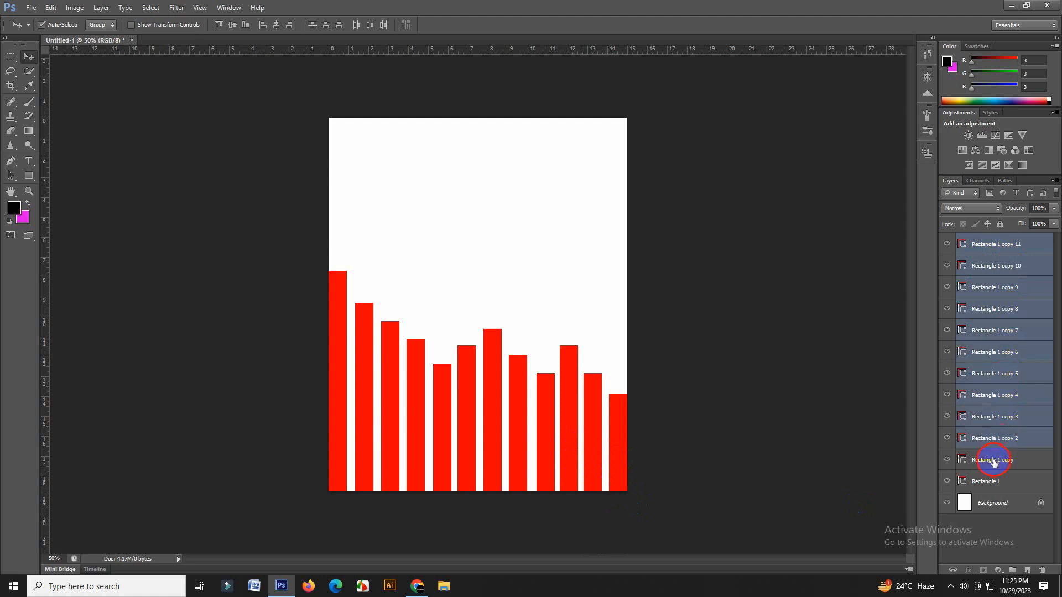
pyautogui.keyDown('shift'); pyautogui.click(996, 462); pyautogui.keyUp('shift')
pyautogui.keyDown('shift'); pyautogui.click(987, 481); pyautogui.keyUp('shift')
pyautogui.rightClick(989, 414)
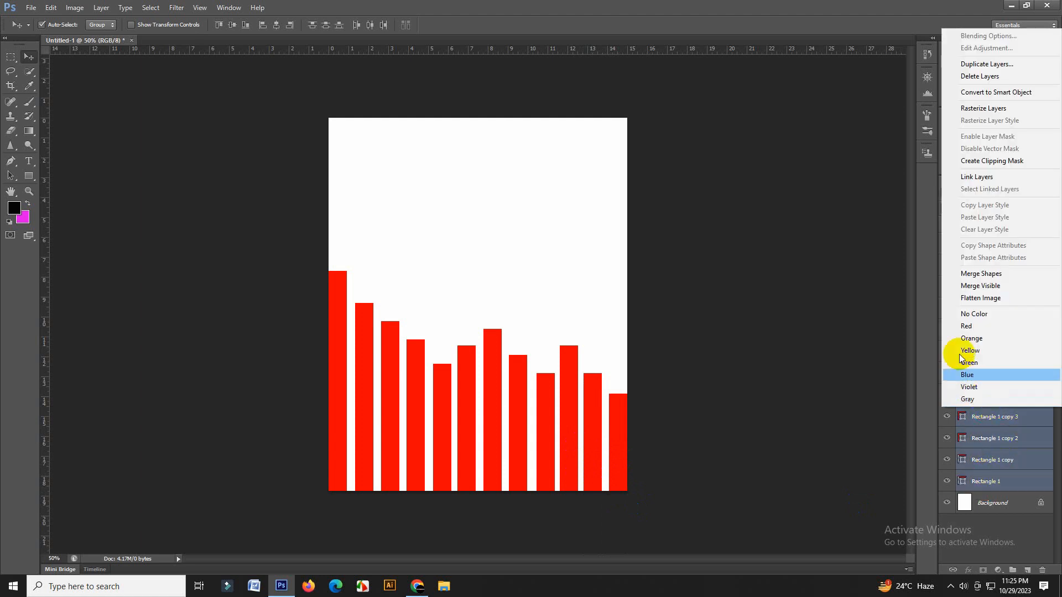
pyautogui.click(973, 274)
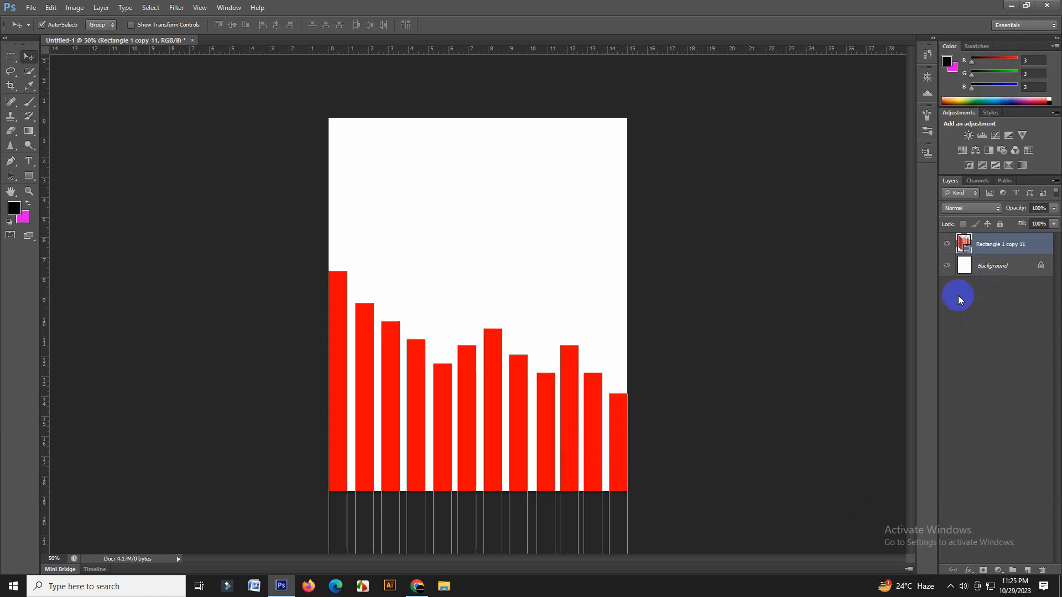
# Place the pexels-pixabay-458768 photo from Downloads into the document with the default Camera Raw settings
pyautogui.click(31, 8)
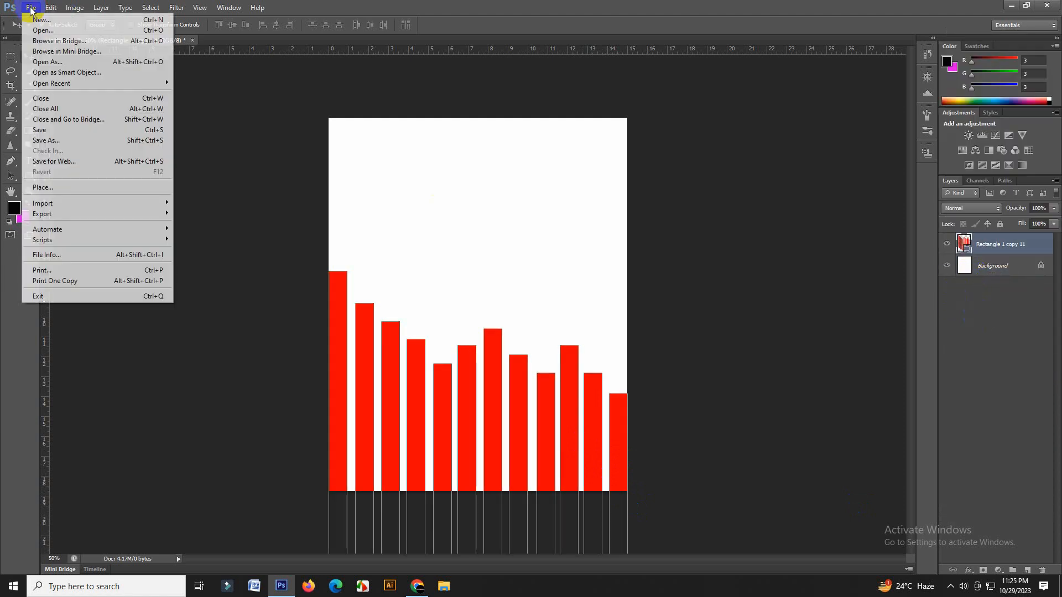
pyautogui.click(71, 187)
pyautogui.click(471, 177)
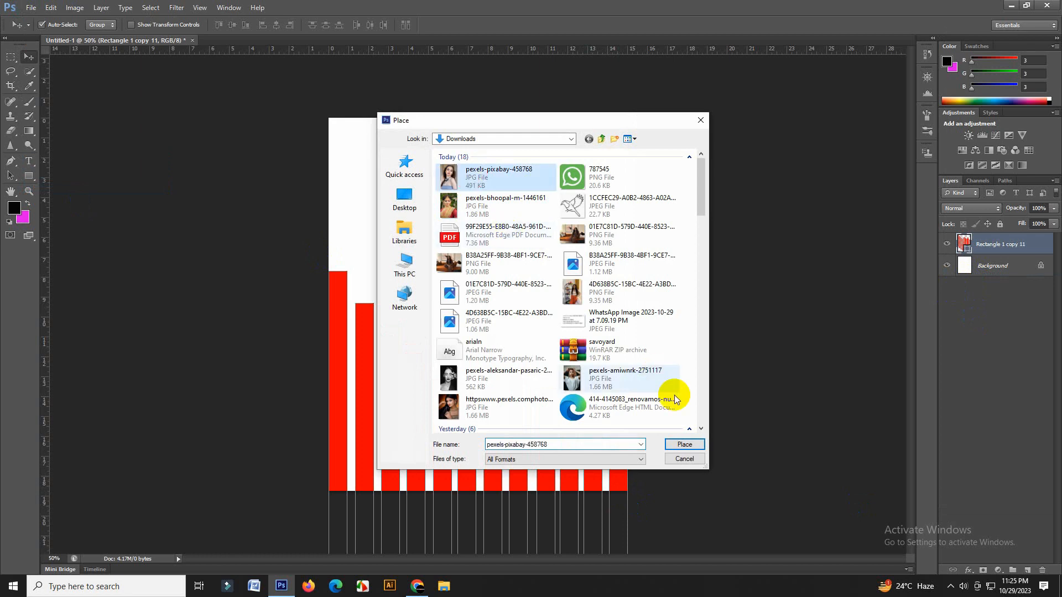
pyautogui.click(684, 444)
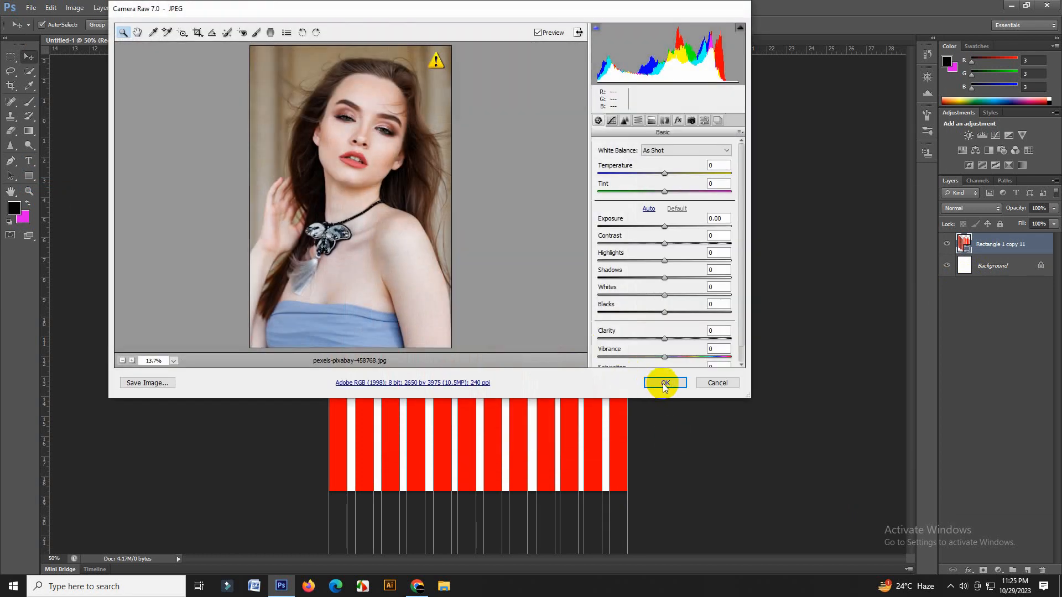
pyautogui.click(664, 383)
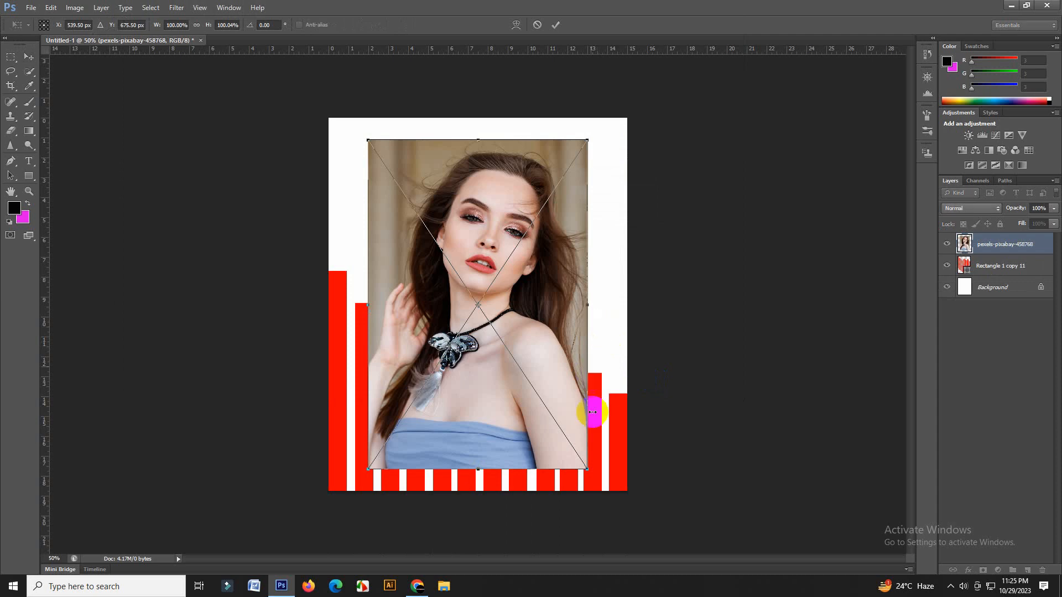
# Scale the placed photo to about 190% and move it down so it covers all the bars
pyautogui.moveTo(582, 467); pyautogui.dragTo(666, 503)
pyautogui.moveTo(523, 386); pyautogui.dragTo(517, 467)
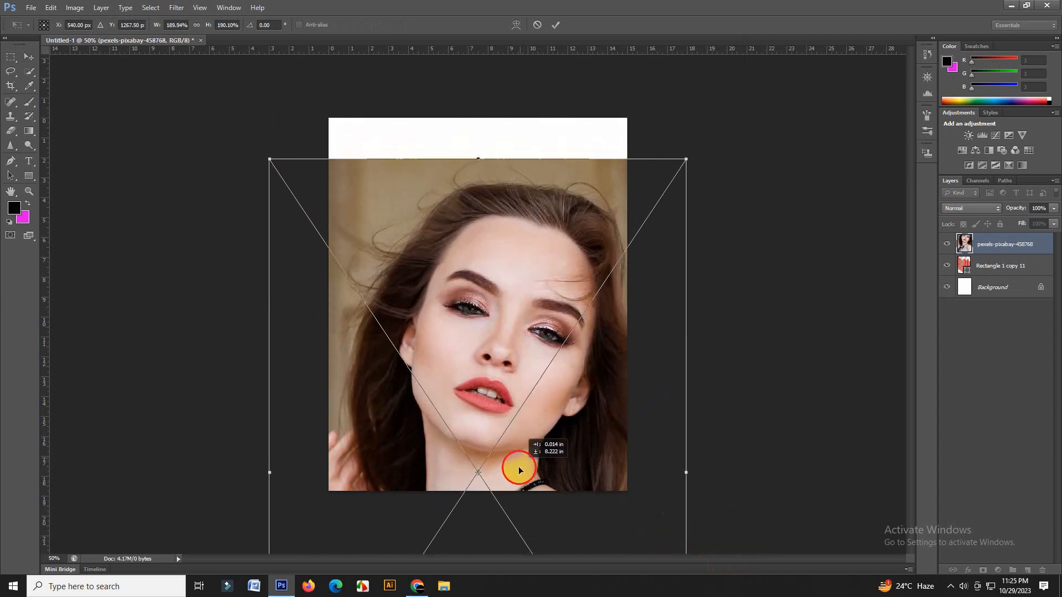
pyautogui.click(554, 25)
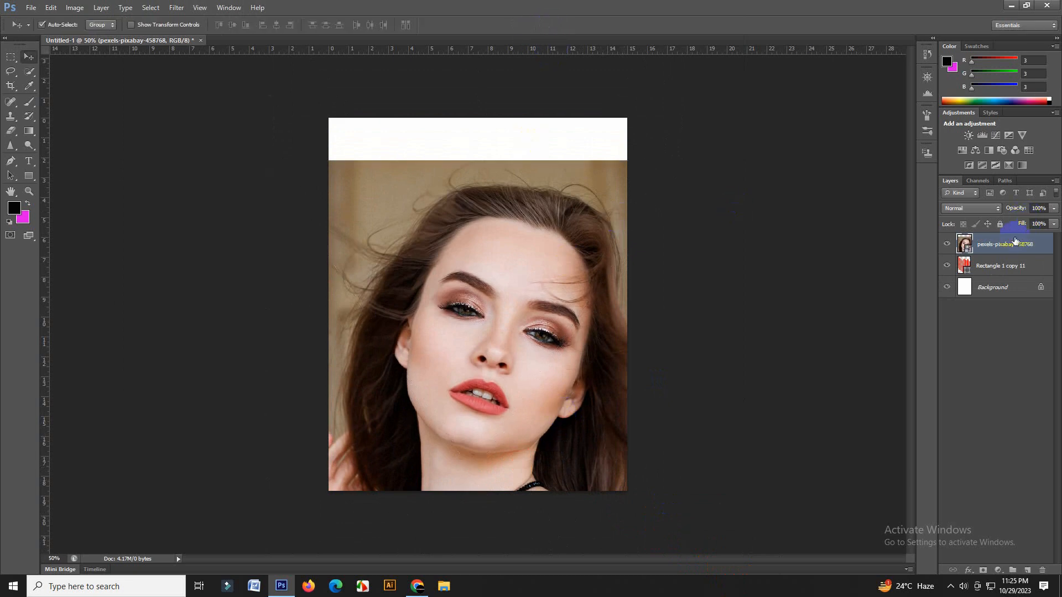
# Clip the photo to the merged bars and shift it down to show more of the face
pyautogui.rightClick(1005, 251)
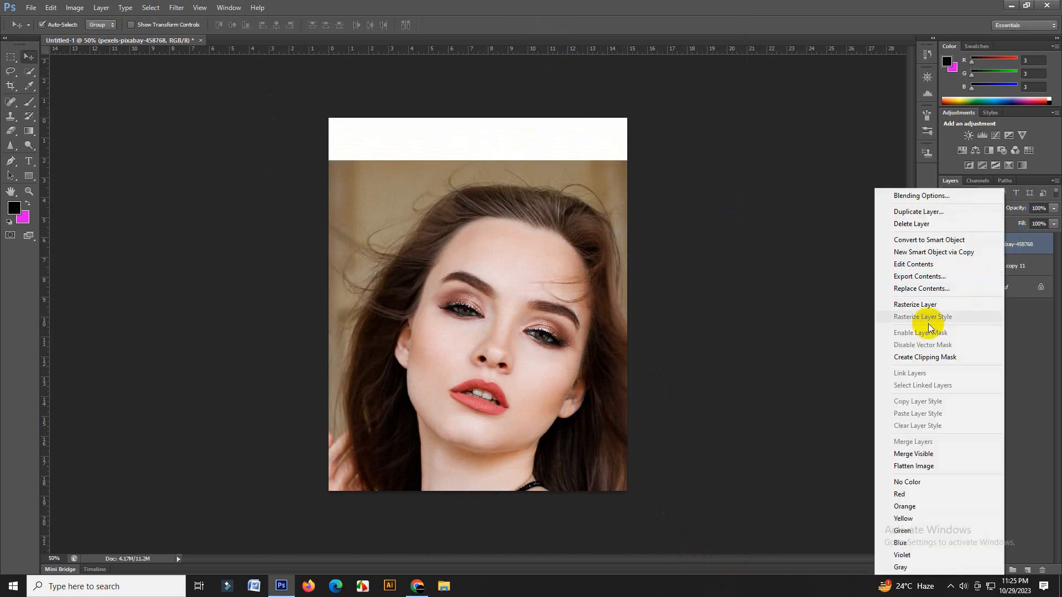
pyautogui.click(961, 360)
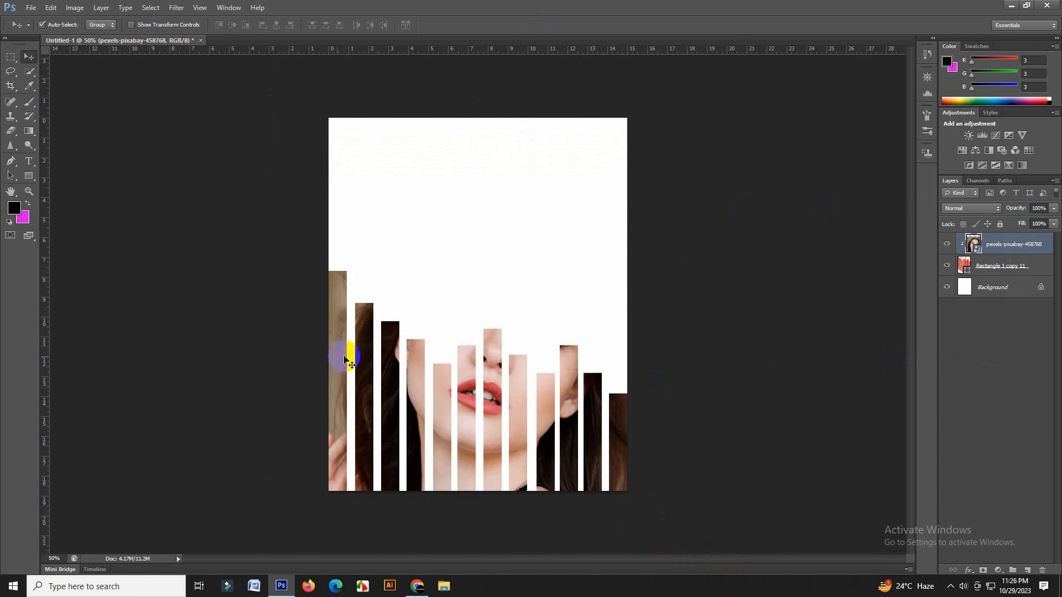
pyautogui.moveTo(467, 414); pyautogui.dragTo(453, 463)
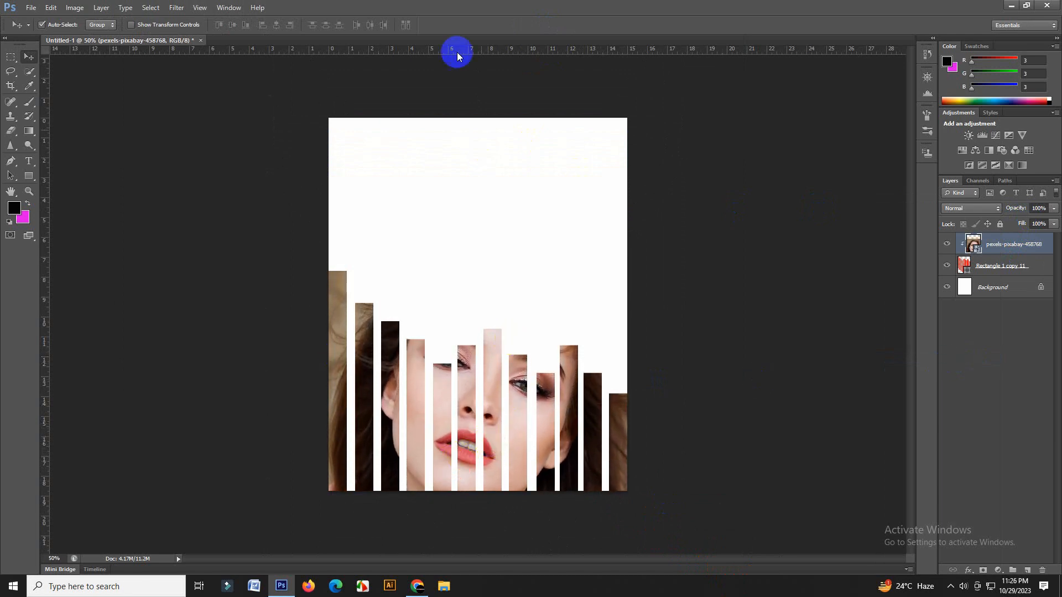
# Draw a light grey ring about 582 by 556 px with a 58.46 pt stroke at the canvas's upper-left corner, and duplicate it to the upper-right corner
pyautogui.moveTo(25, 177)
pyautogui.mouseDown()
pyautogui.moveTo(56, 204)
pyautogui.moveTo(75, 199)
pyautogui.mouseUp()
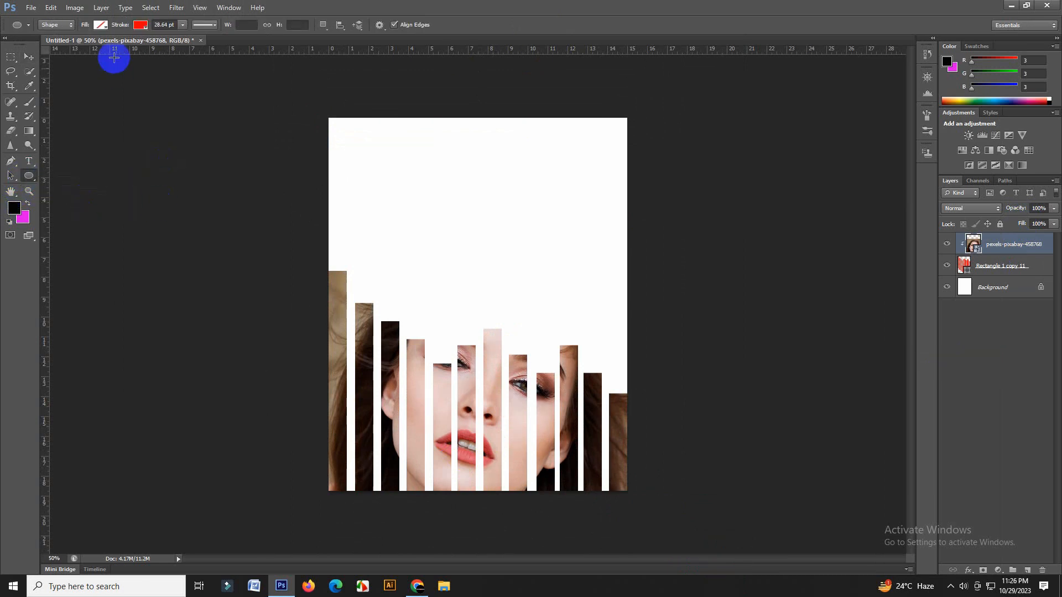
pyautogui.click(141, 28)
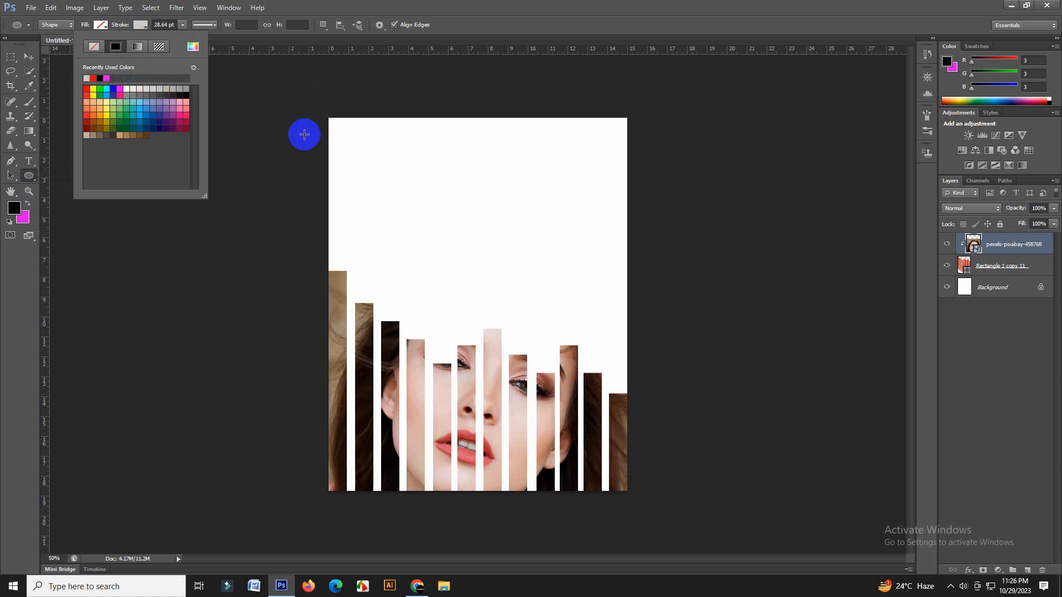
pyautogui.click(309, 106)
pyautogui.moveTo(308, 107)
pyautogui.mouseDown()
pyautogui.moveTo(387, 194)
pyautogui.moveTo(463, 242)
pyautogui.mouseUp()
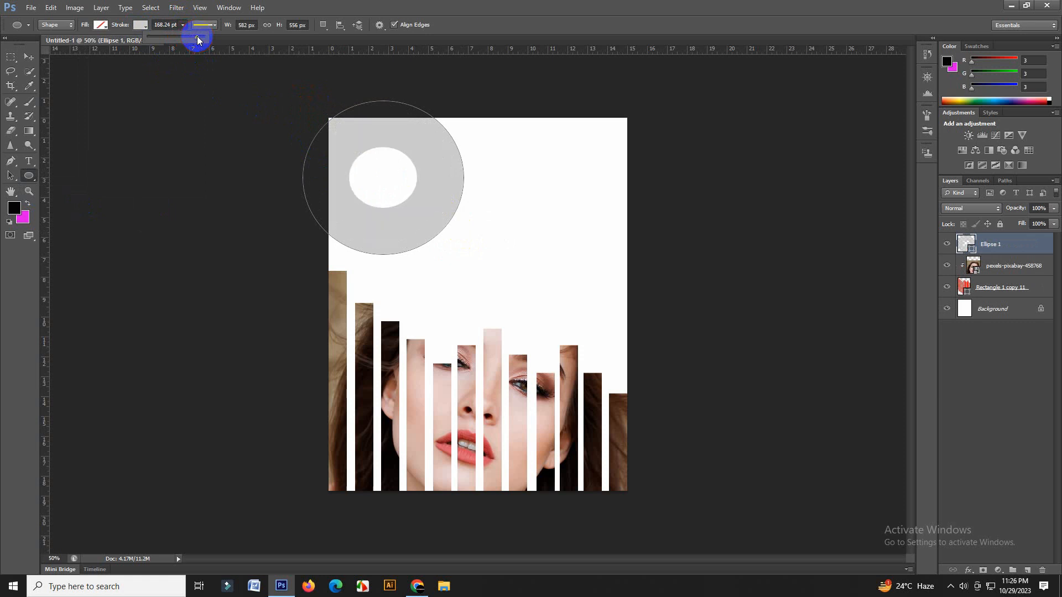
pyautogui.moveTo(196, 42); pyautogui.dragTo(194, 44)
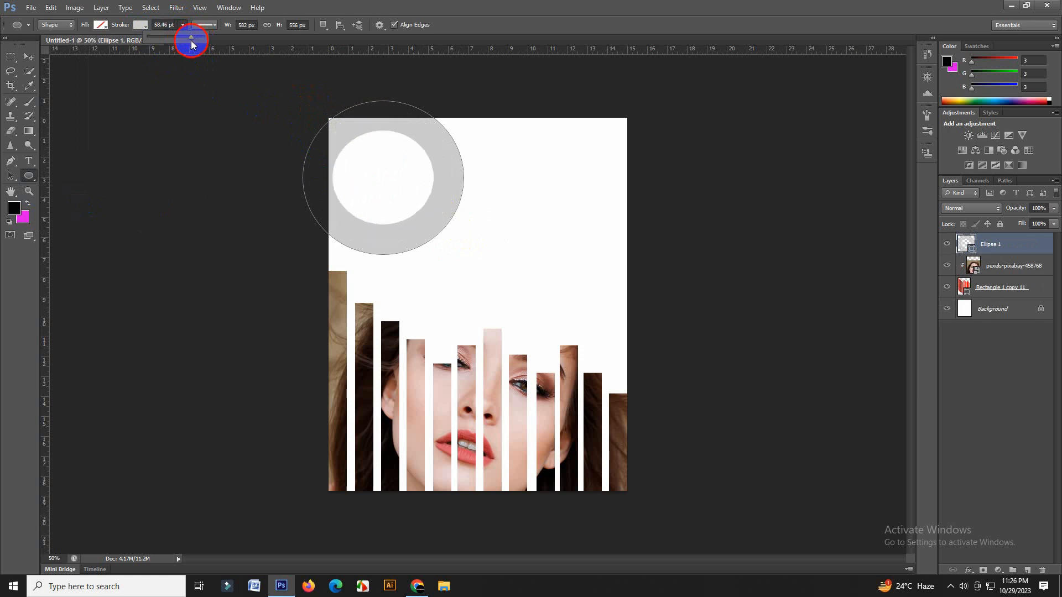
pyautogui.click(28, 56)
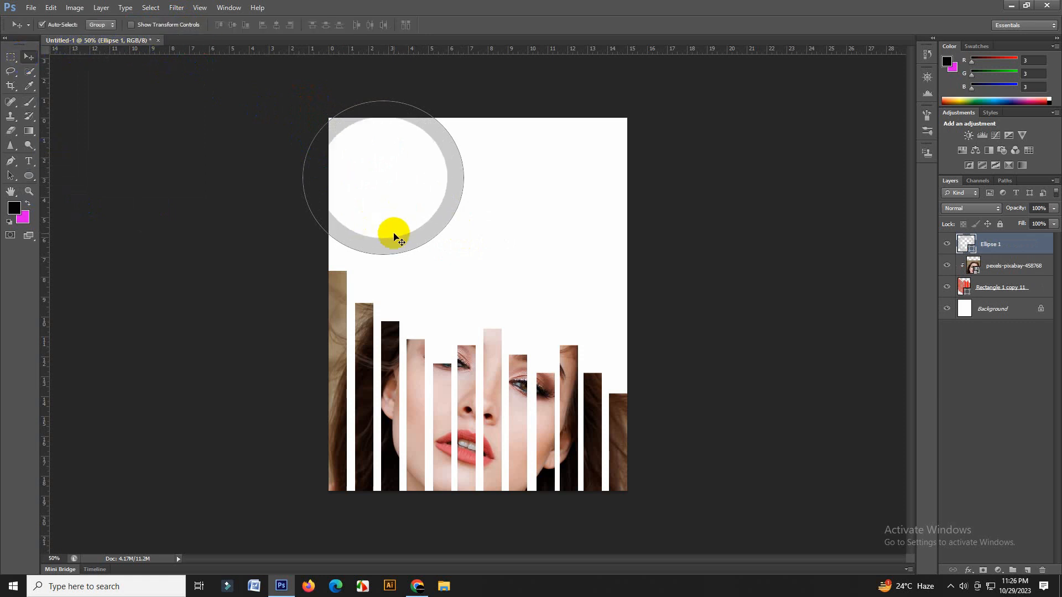
pyautogui.moveTo(394, 238); pyautogui.dragTo(644, 196)
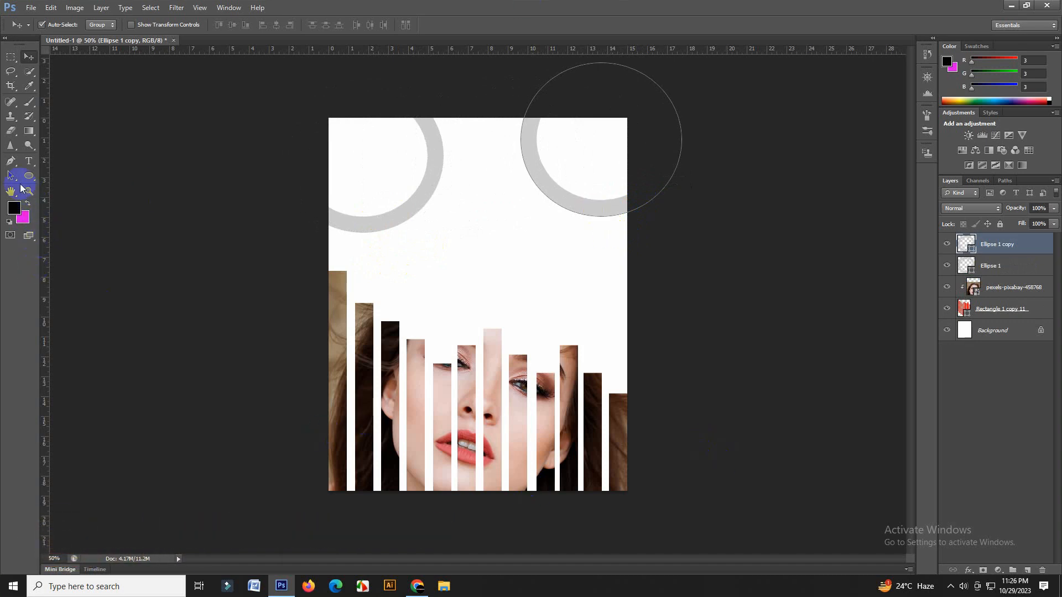
# Place the 787545 WhatsApp logo from Downloads, scale it to about 21.5%, and position it above the rightmost bars
pyautogui.click(31, 8)
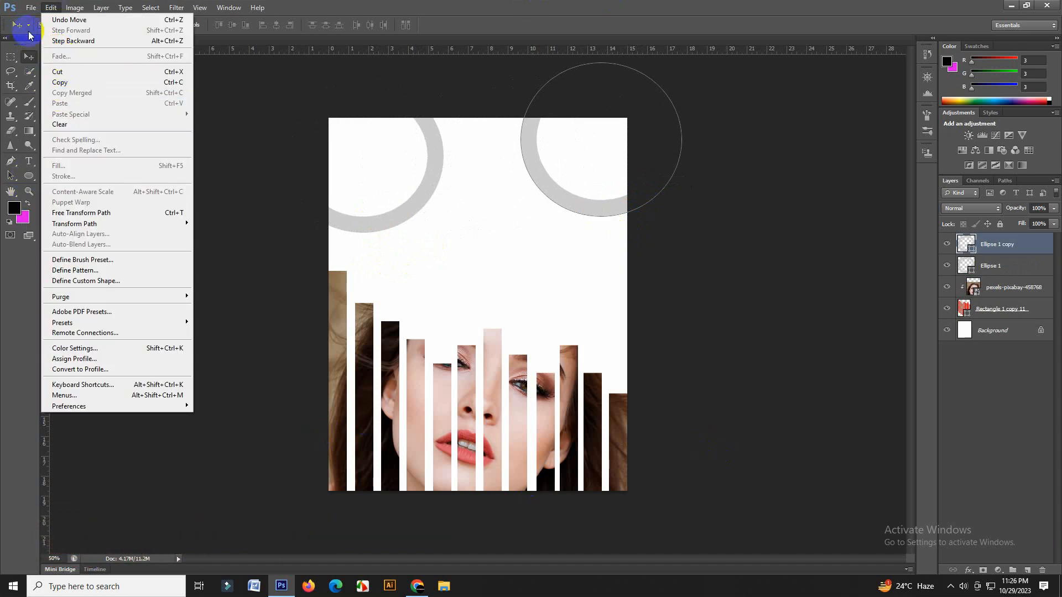
pyautogui.click(31, 8)
pyautogui.click(31, 8)
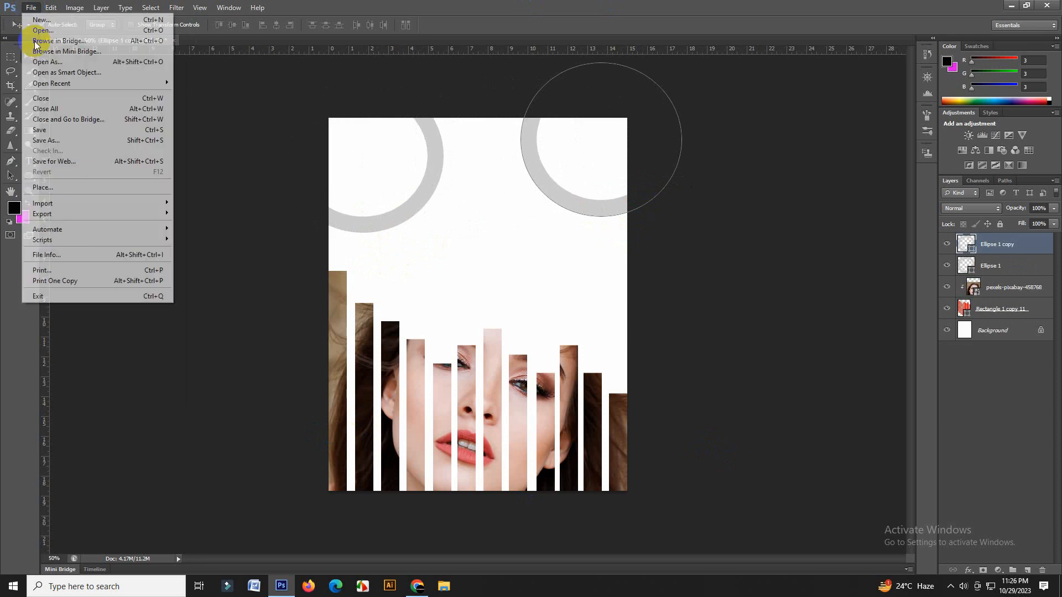
pyautogui.click(62, 187)
pyautogui.click(597, 177)
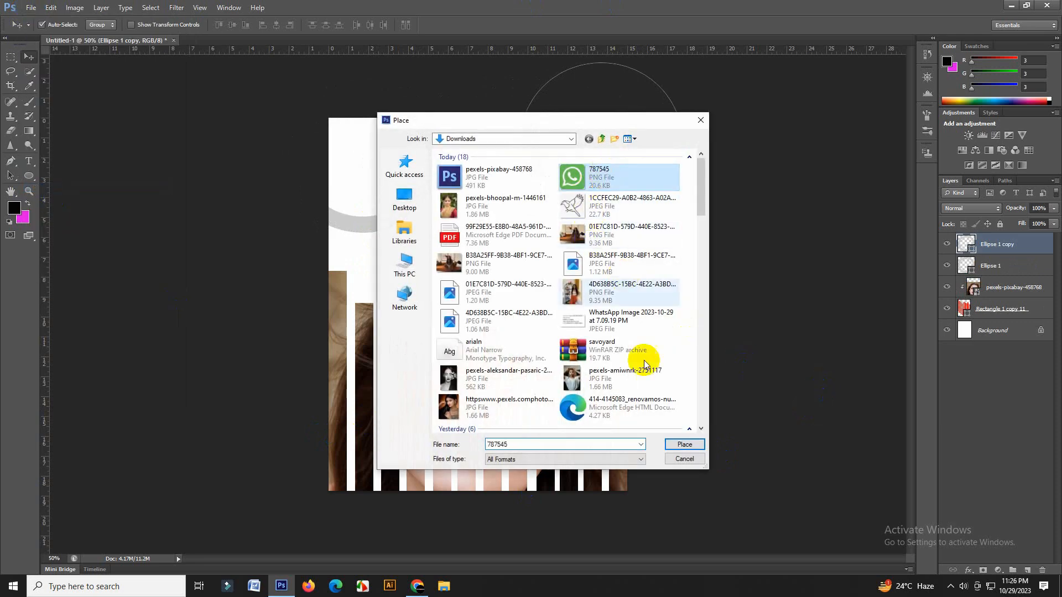
pyautogui.click(675, 445)
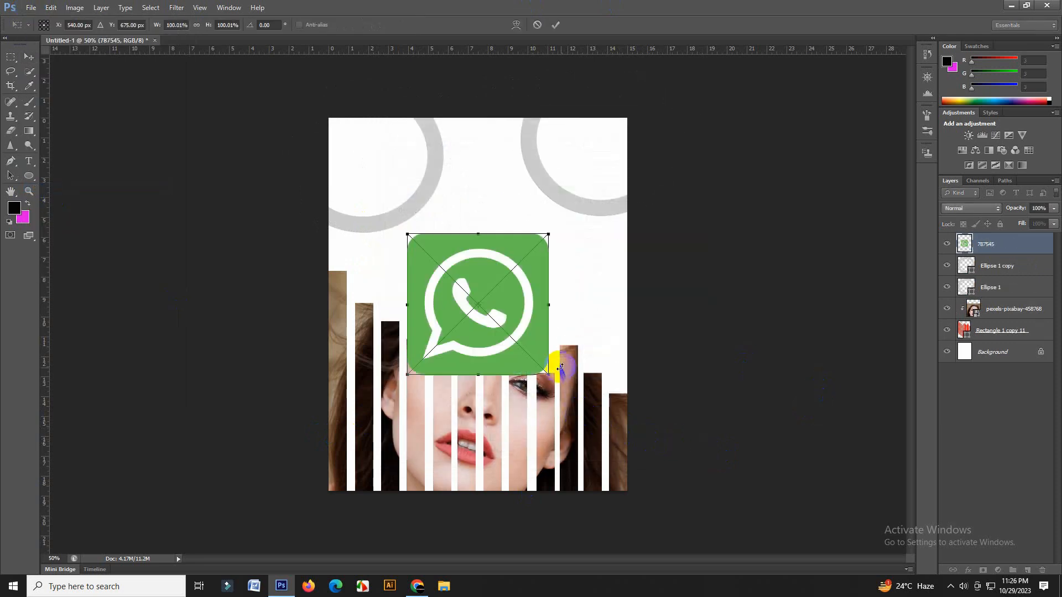
pyautogui.moveTo(545, 374); pyautogui.dragTo(609, 334)
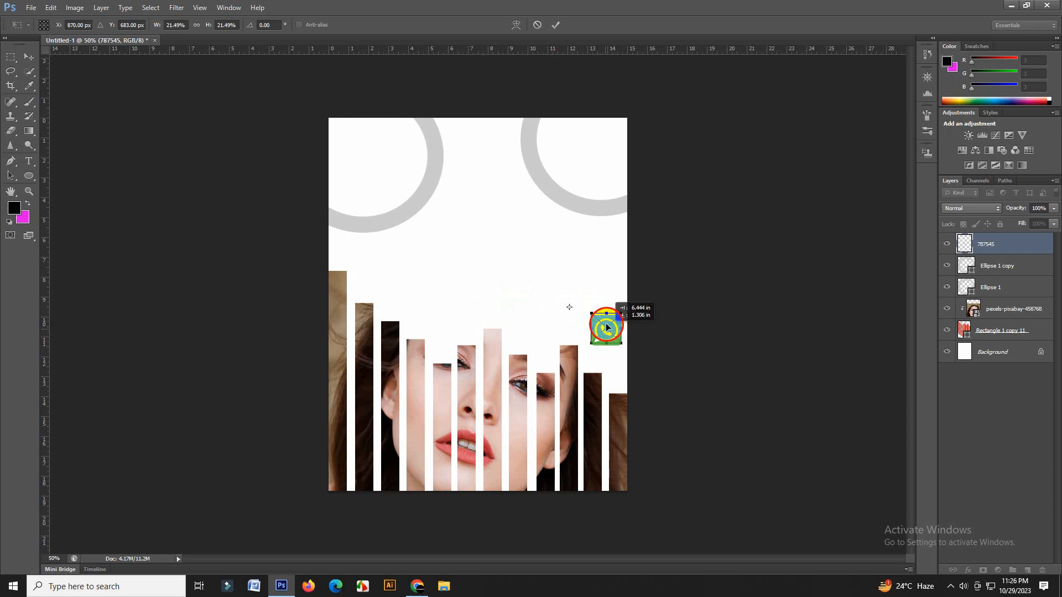
pyautogui.click(555, 25)
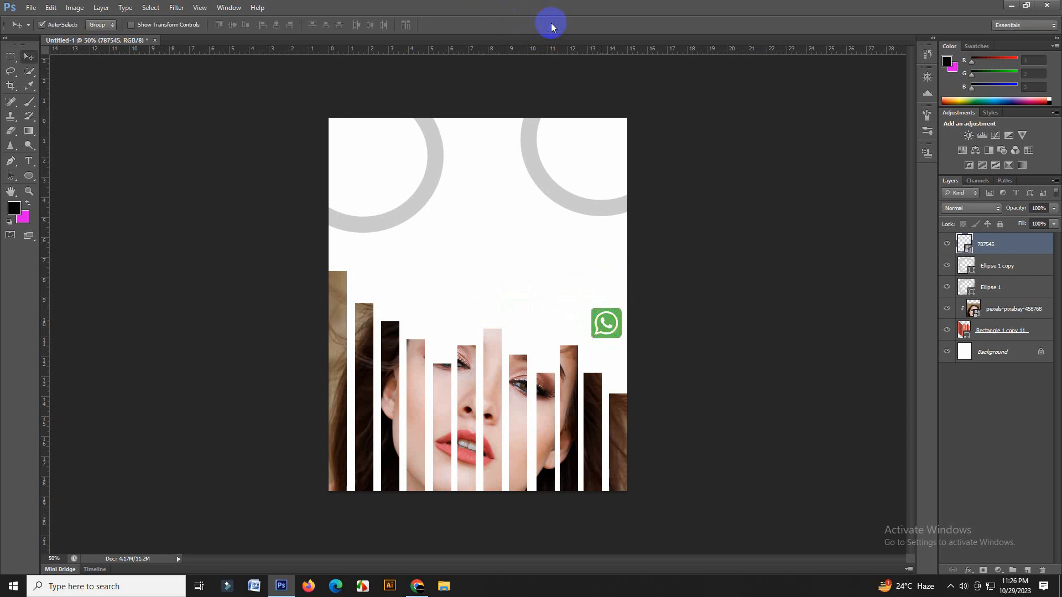
# Add the horizontal text "Creative" in 72 pt Franklin Gothic, coloured near-black 060404, in the white area above the bars
pyautogui.click(29, 162)
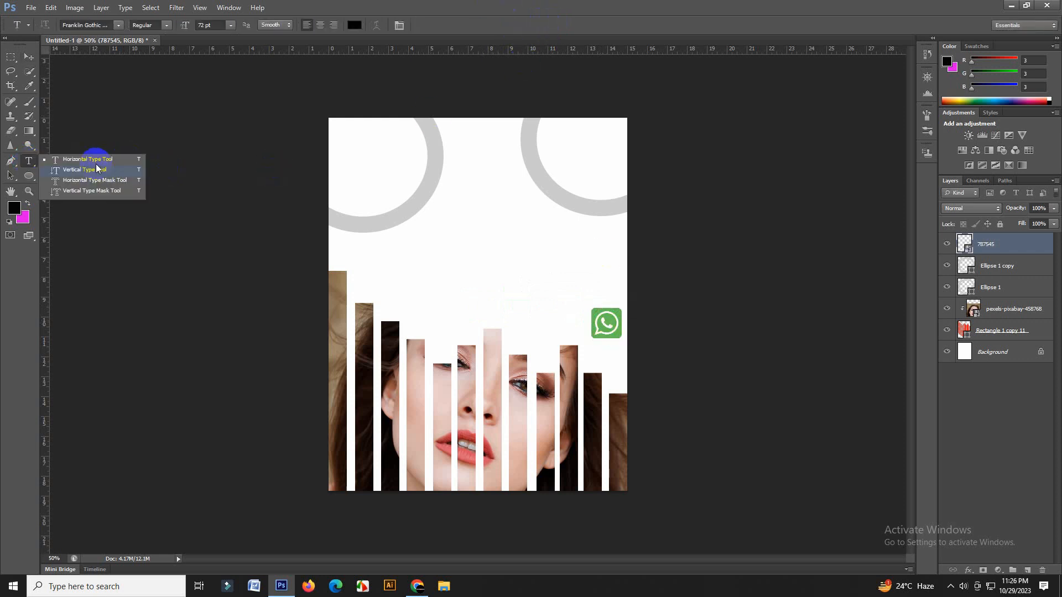
pyautogui.click(85, 160)
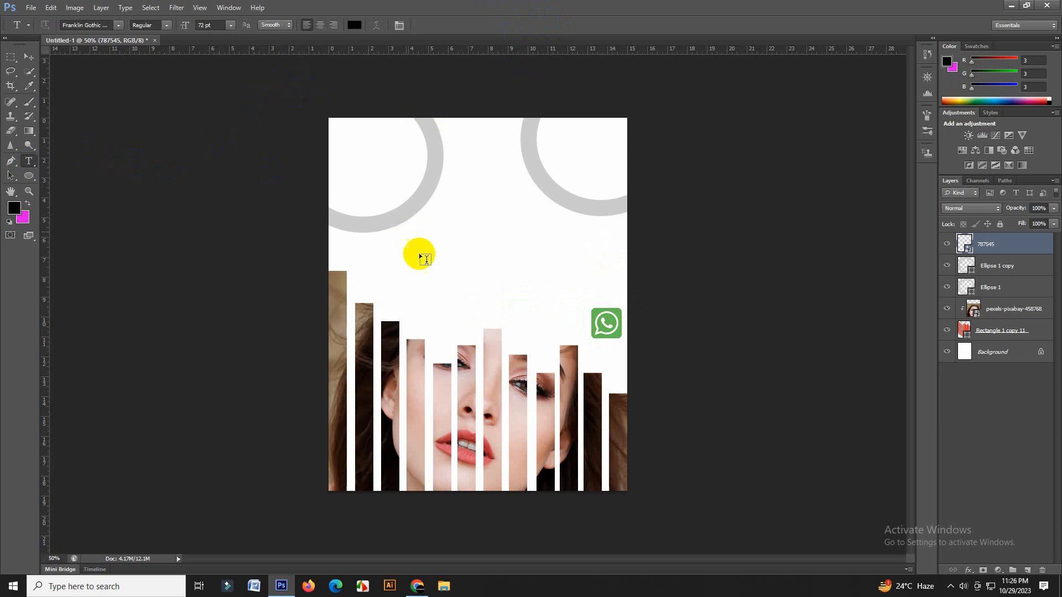
pyautogui.click(354, 26)
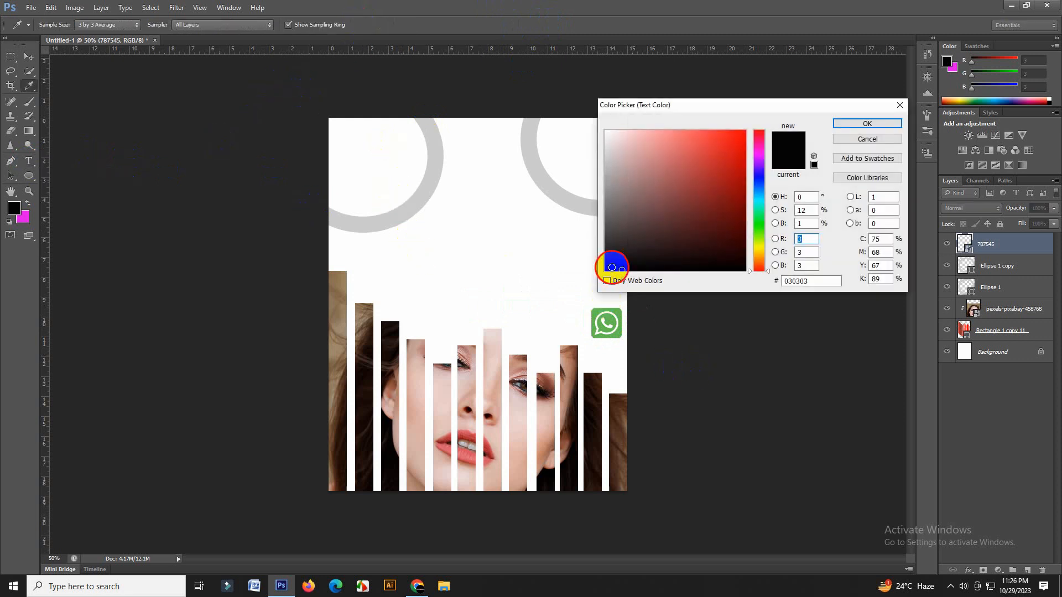
pyautogui.moveTo(612, 268); pyautogui.dragTo(624, 259)
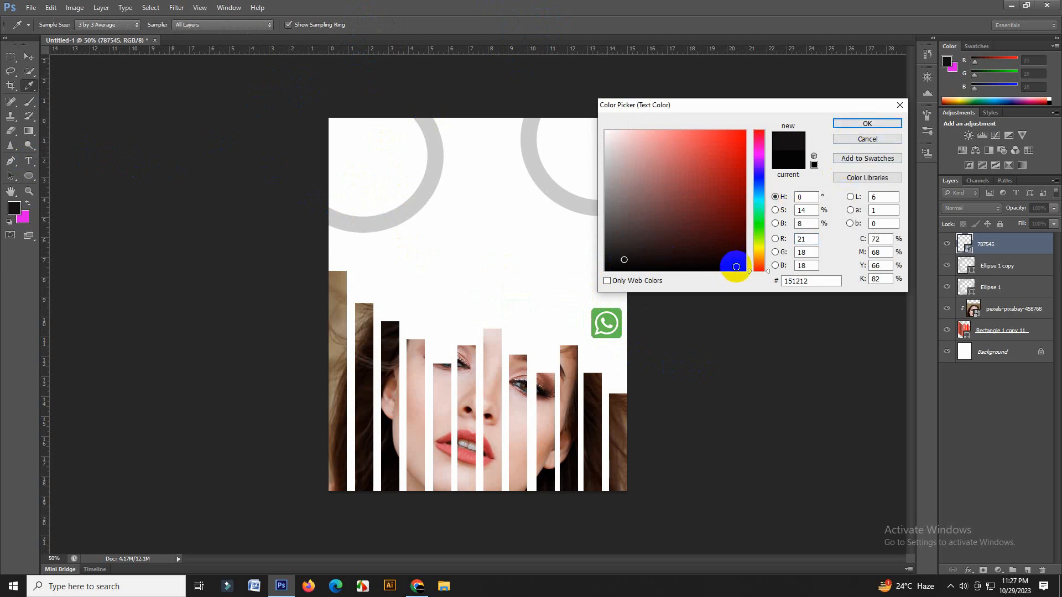
pyautogui.click(656, 268)
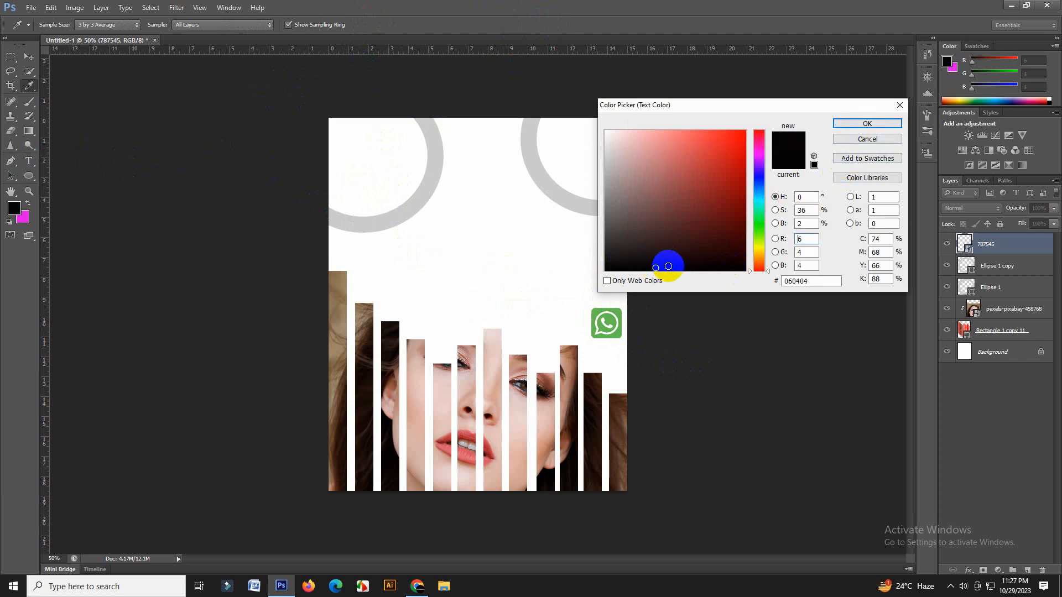
pyautogui.click(867, 125)
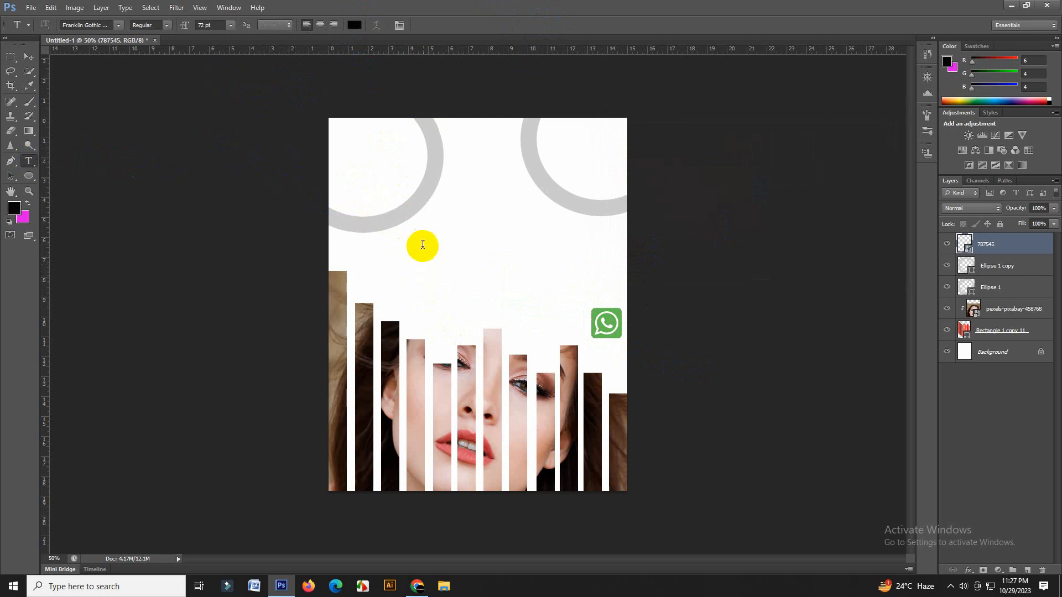
pyautogui.click(422, 245)
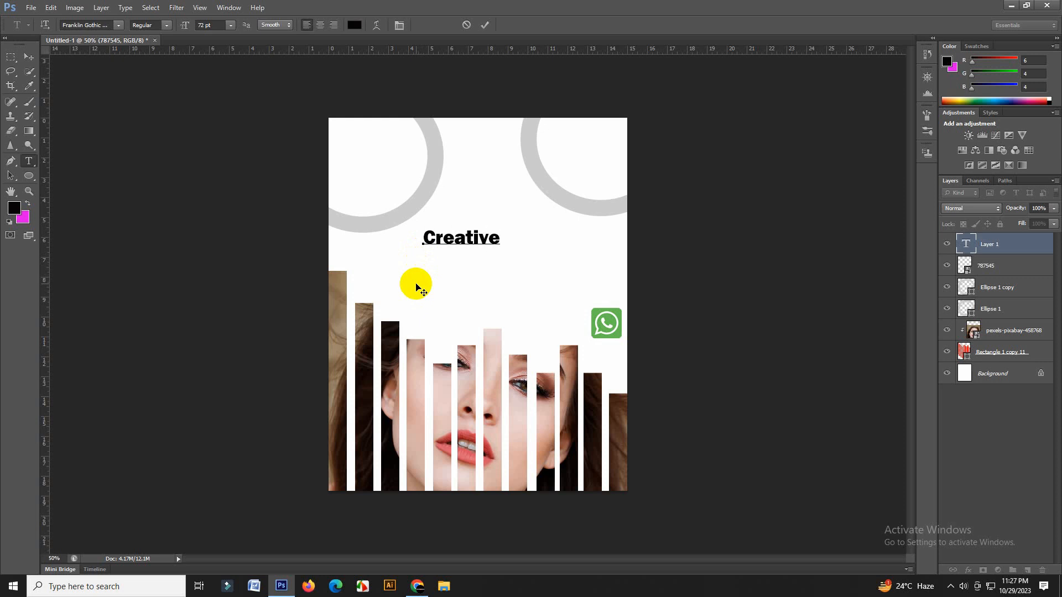
pyautogui.click(485, 25)
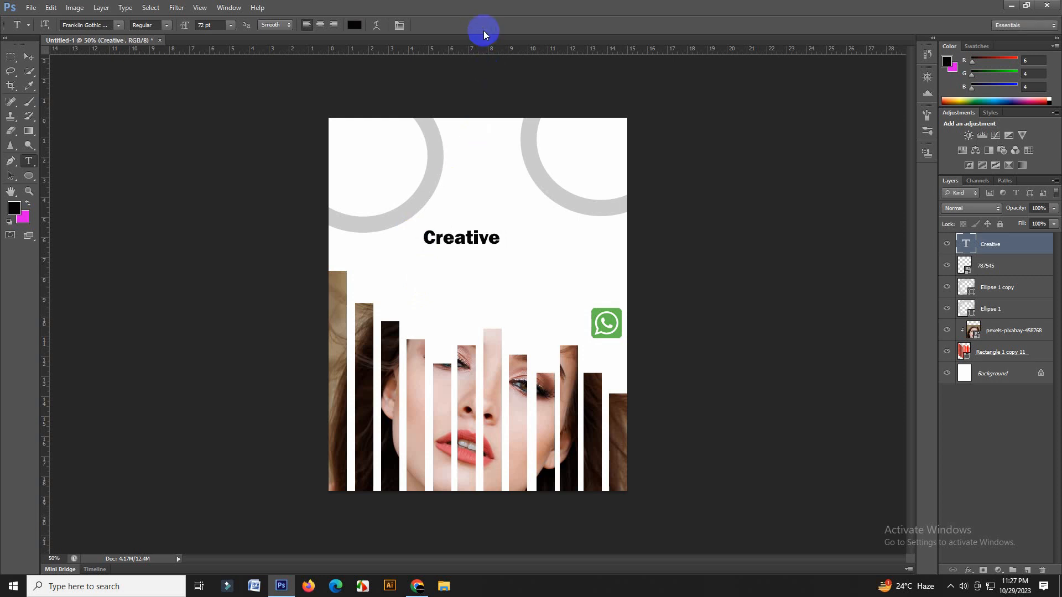
# Scale the "Creative" text to about 277% and move it up across the two grey rings
pyautogui.hotkey('ctrl', 't')
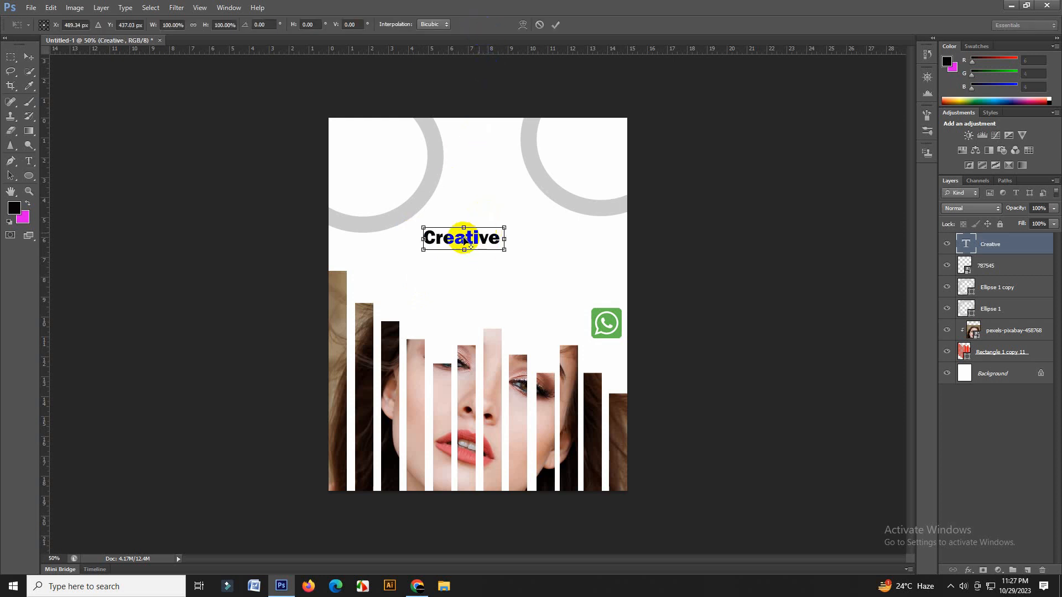
pyautogui.moveTo(465, 239); pyautogui.dragTo(484, 200)
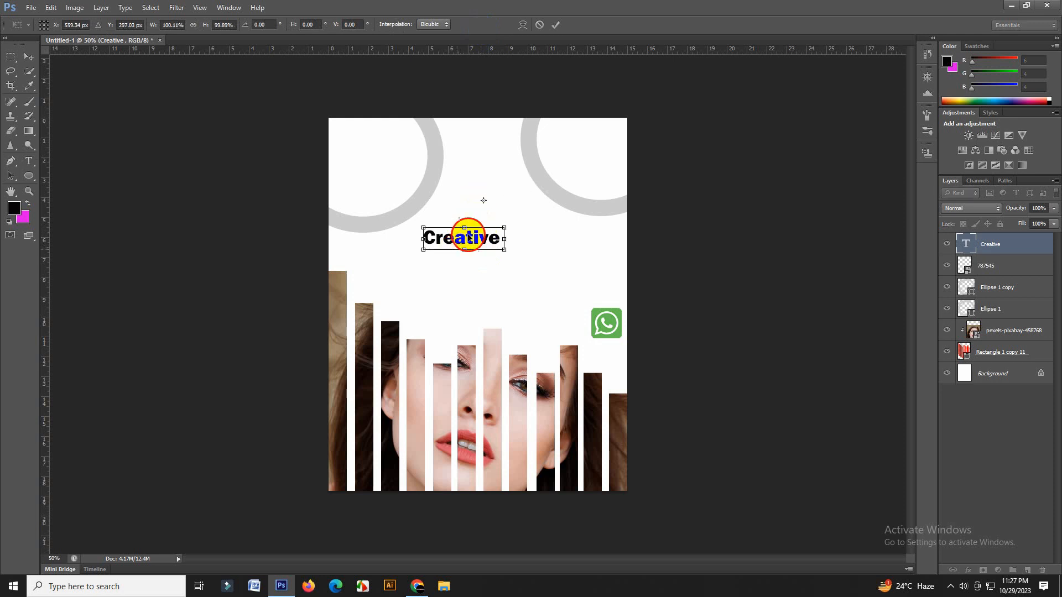
pyautogui.moveTo(470, 239); pyautogui.dragTo(607, 305)
pyautogui.moveTo(480, 179); pyautogui.dragTo(472, 176)
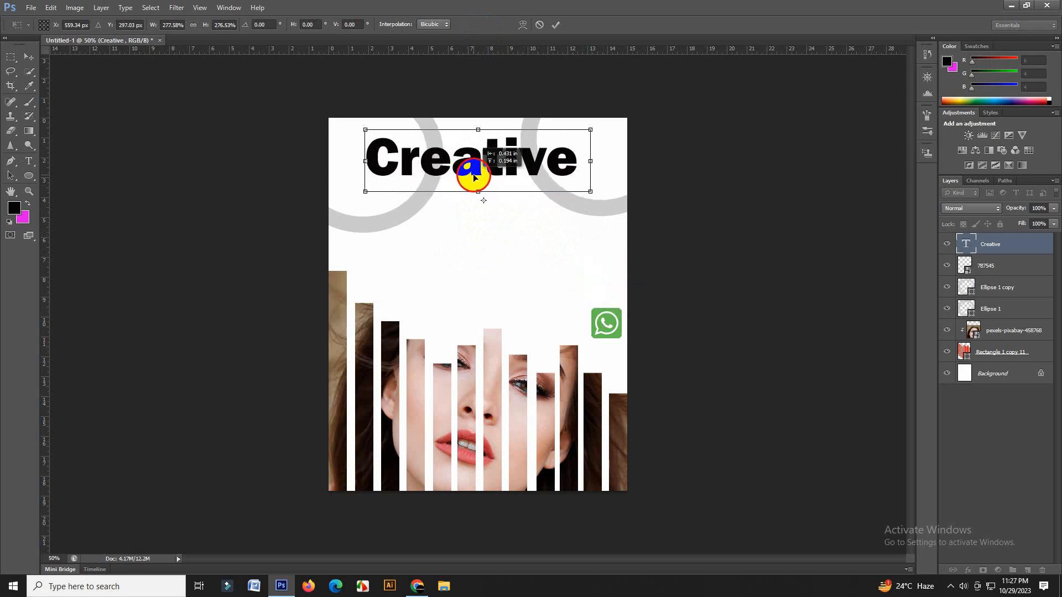
pyautogui.click(555, 25)
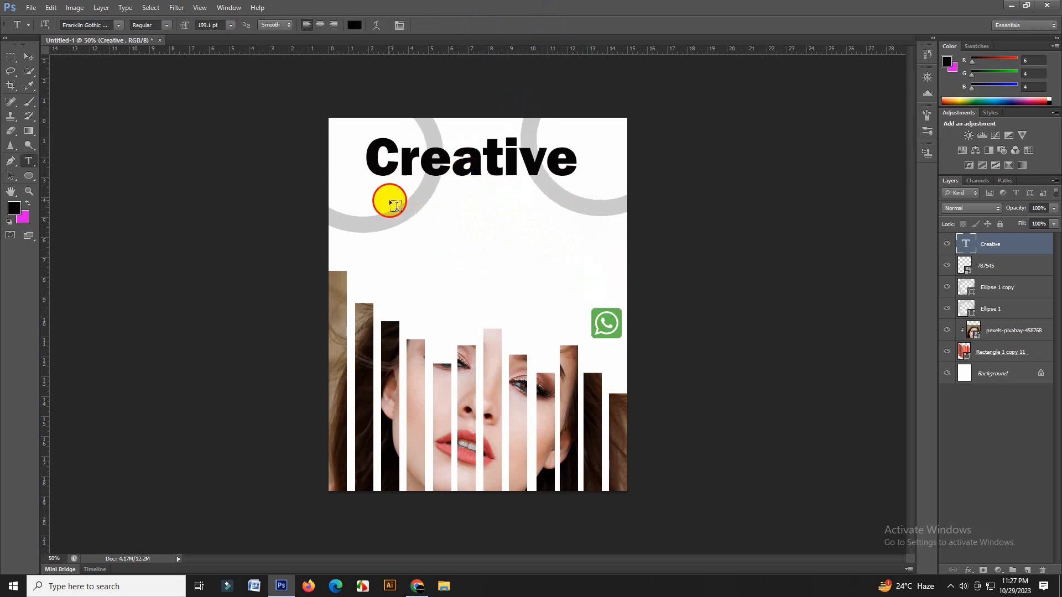
# Add the 72 pt text "Poster", scale it to about 285%, and position it directly beneath "Creative"
pyautogui.click(389, 199)
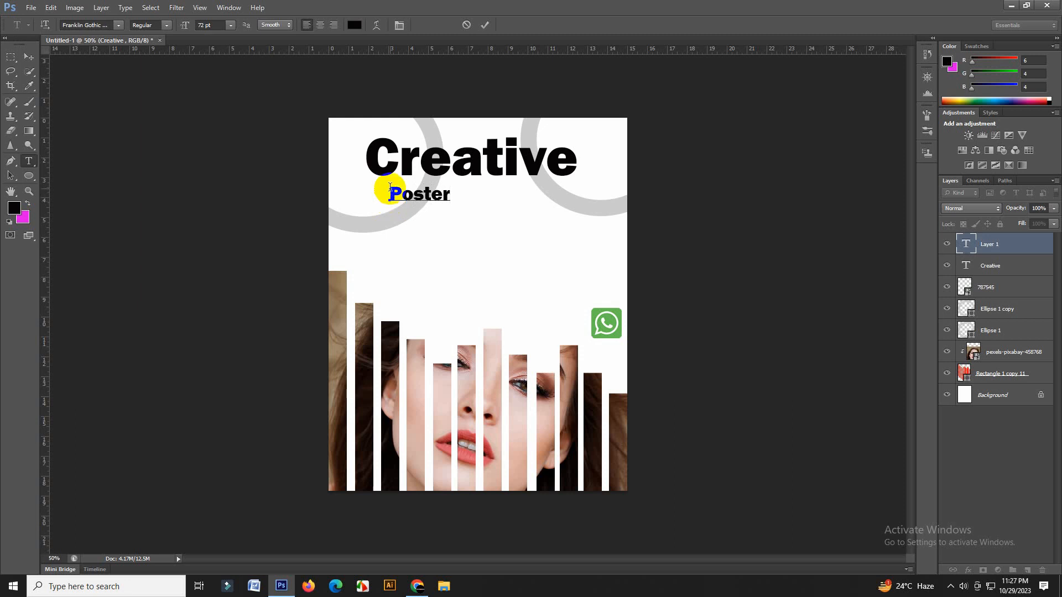
pyautogui.click(485, 25)
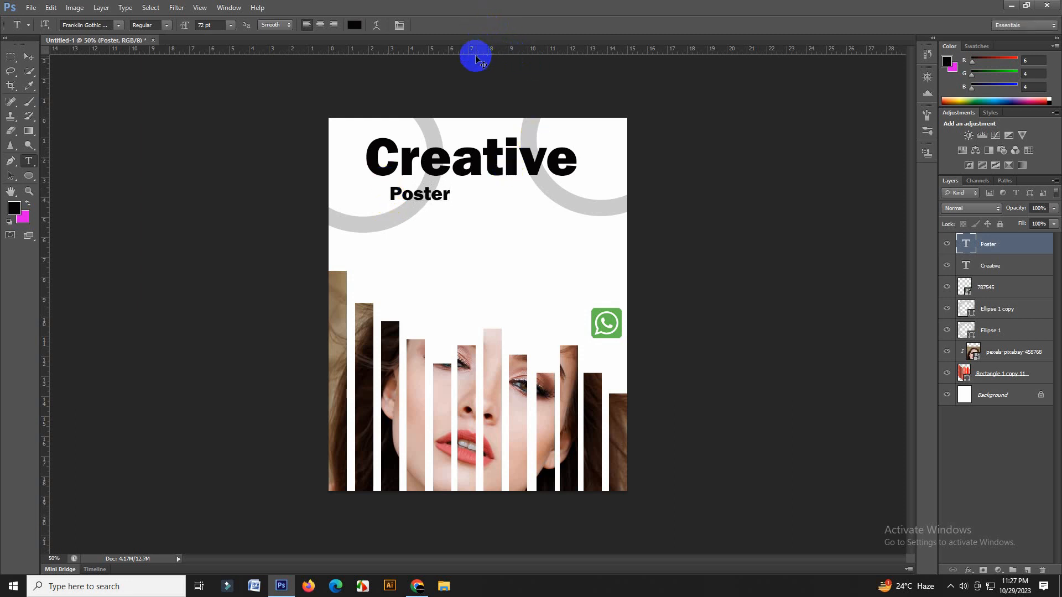
pyautogui.hotkey('ctrl', 't')
pyautogui.moveTo(456, 208); pyautogui.dragTo(498, 239)
pyautogui.moveTo(451, 197); pyautogui.dragTo(485, 208)
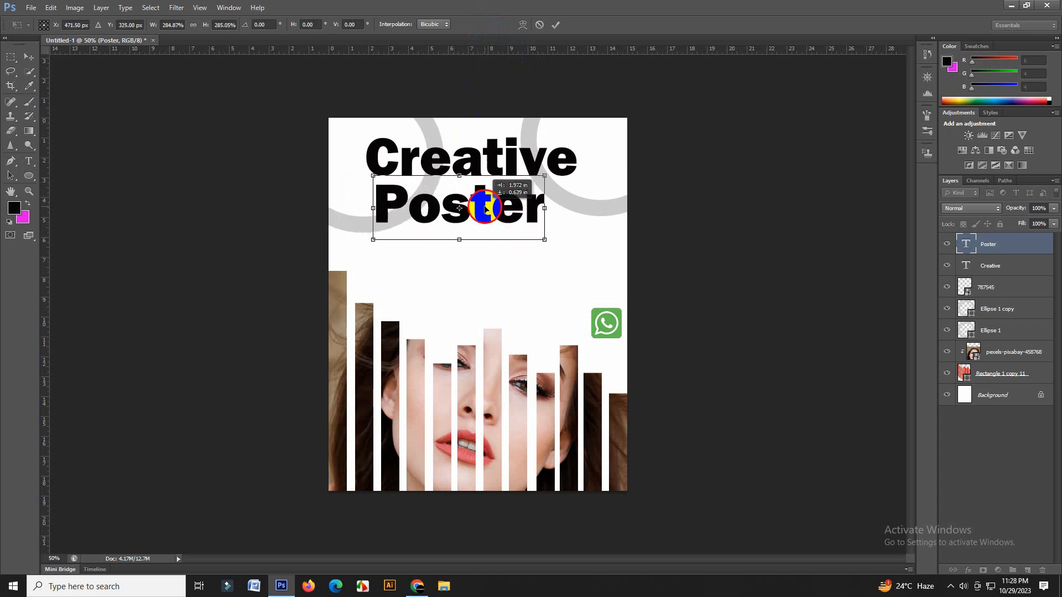
pyautogui.click(555, 24)
# Add the 72 pt text "Design", scale it to about 260%, and position it directly beneath "Poster"
pyautogui.press('t')
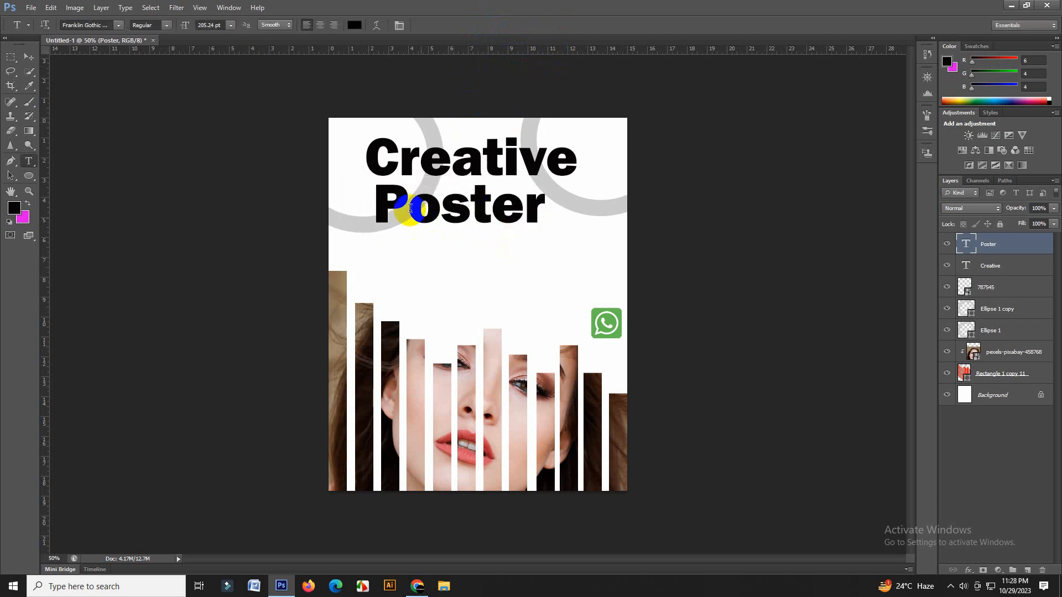
pyautogui.click(399, 247)
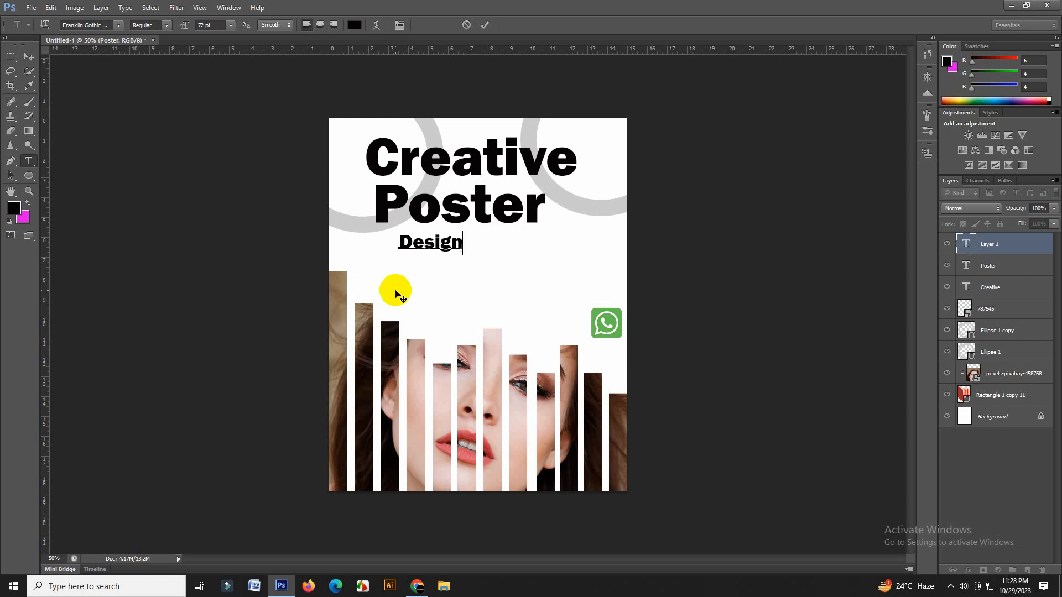
pyautogui.click(484, 25)
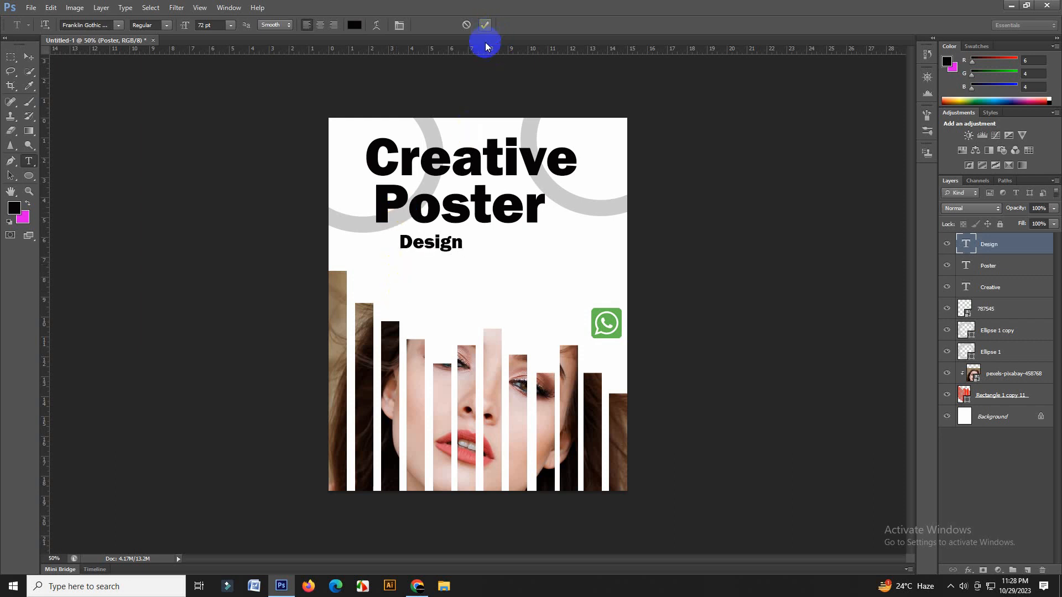
pyautogui.hotkey('ctrl', 't')
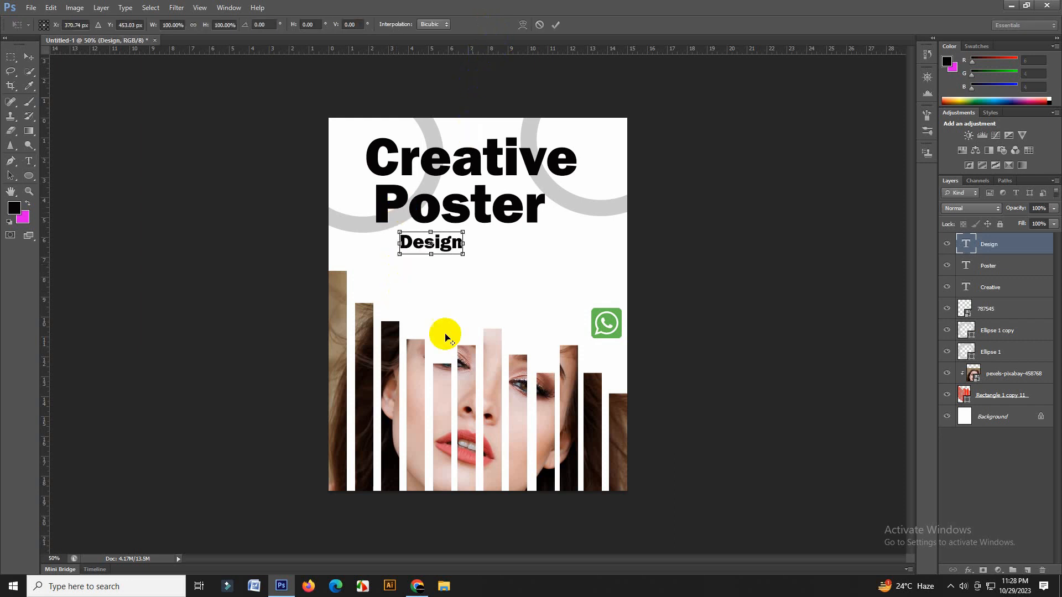
pyautogui.moveTo(467, 262); pyautogui.dragTo(493, 275)
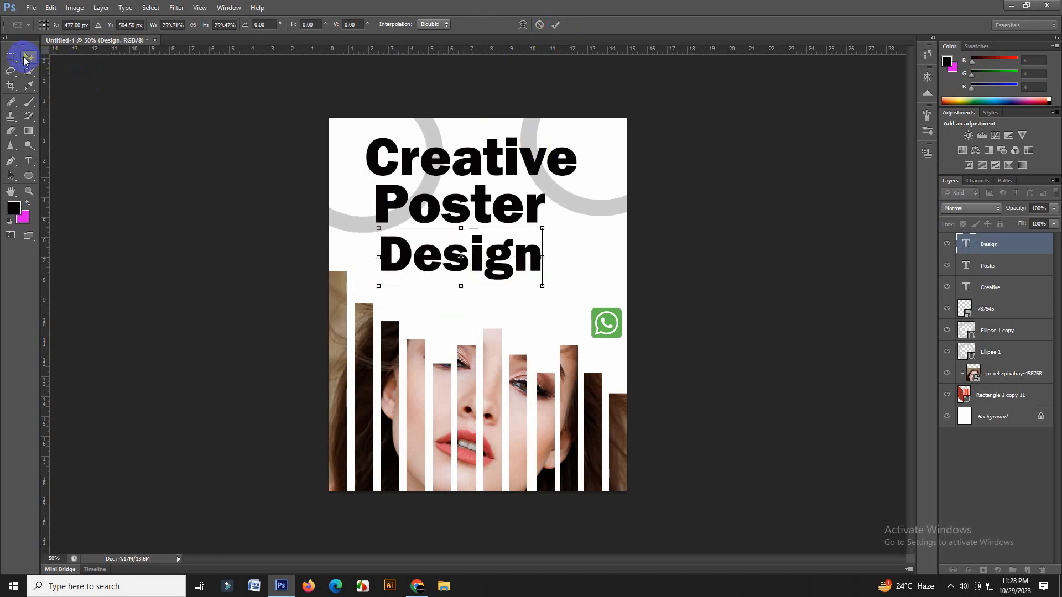
pyautogui.click(556, 25)
# Move "Creative" up to the canvas's upper edge and shift "Poster" and "Design" up so they are centred beneath it
pyautogui.click(29, 56)
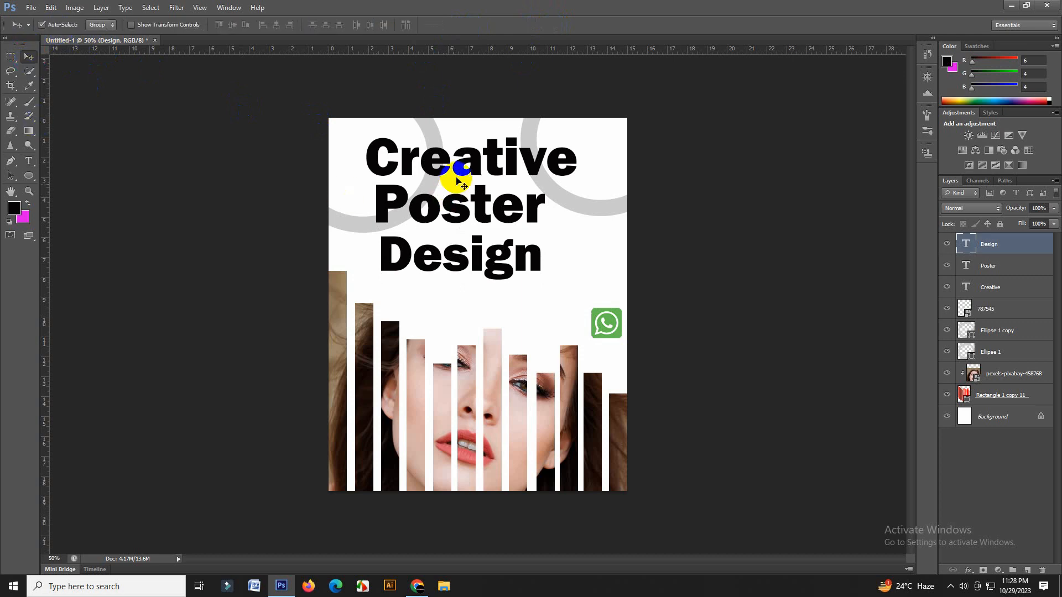
pyautogui.moveTo(446, 161); pyautogui.dragTo(451, 147)
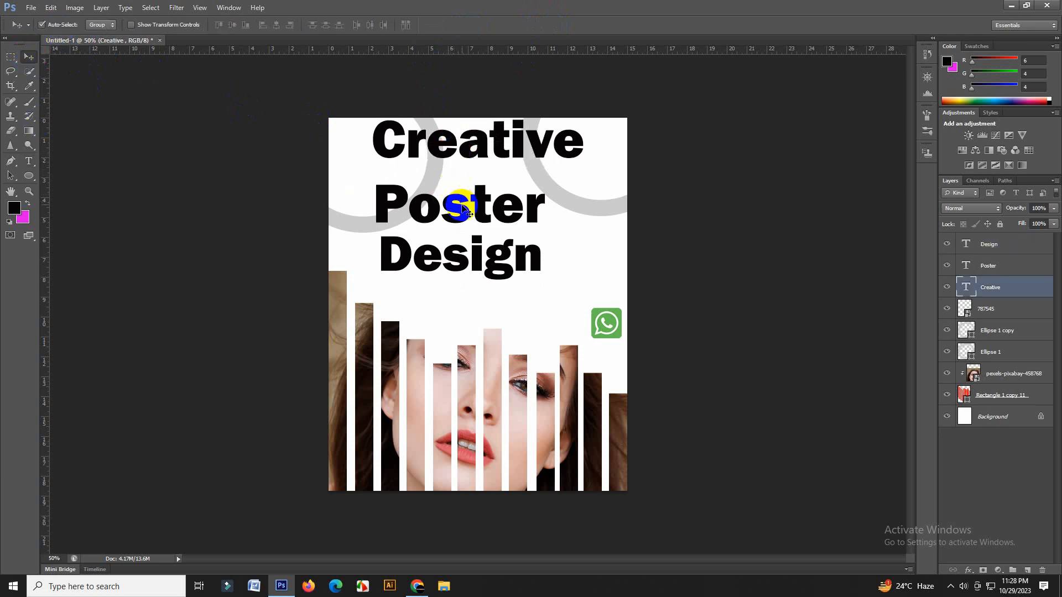
pyautogui.moveTo(452, 206); pyautogui.dragTo(478, 195)
pyautogui.moveTo(467, 247); pyautogui.dragTo(479, 244)
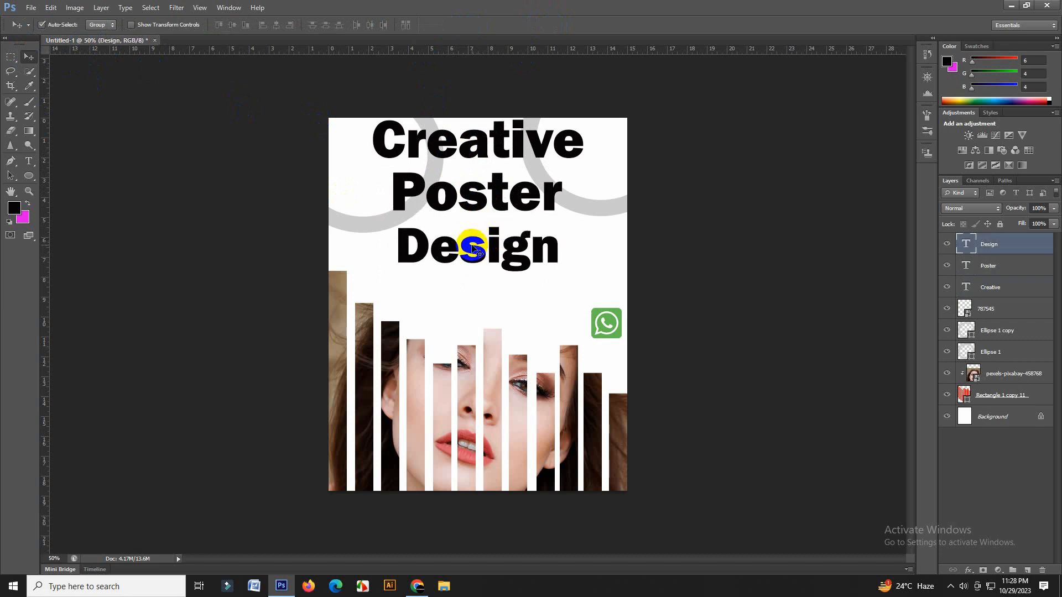
# Scale the "Design" text to about 78% and move it up and slightly left beneath "Poster"
pyautogui.hotkey('ctrl', 't')
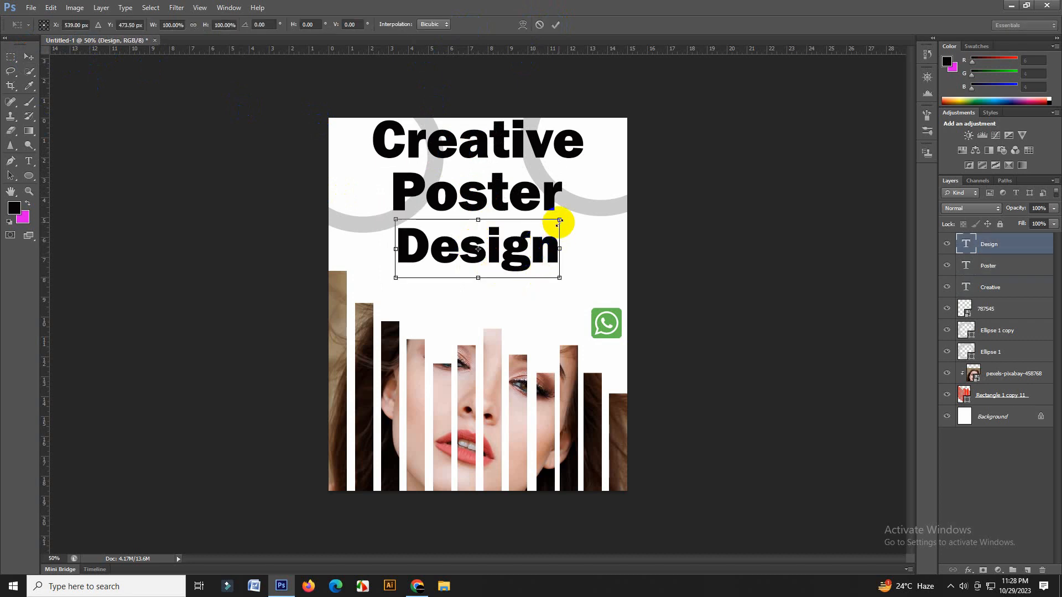
pyautogui.moveTo(560, 221); pyautogui.dragTo(541, 225)
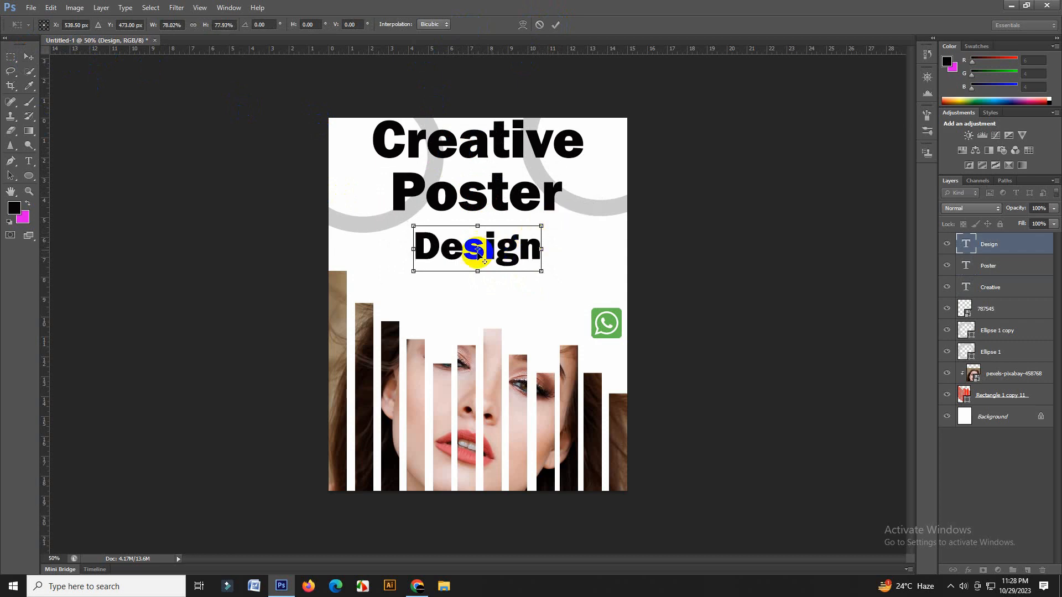
pyautogui.moveTo(479, 254); pyautogui.dragTo(472, 249)
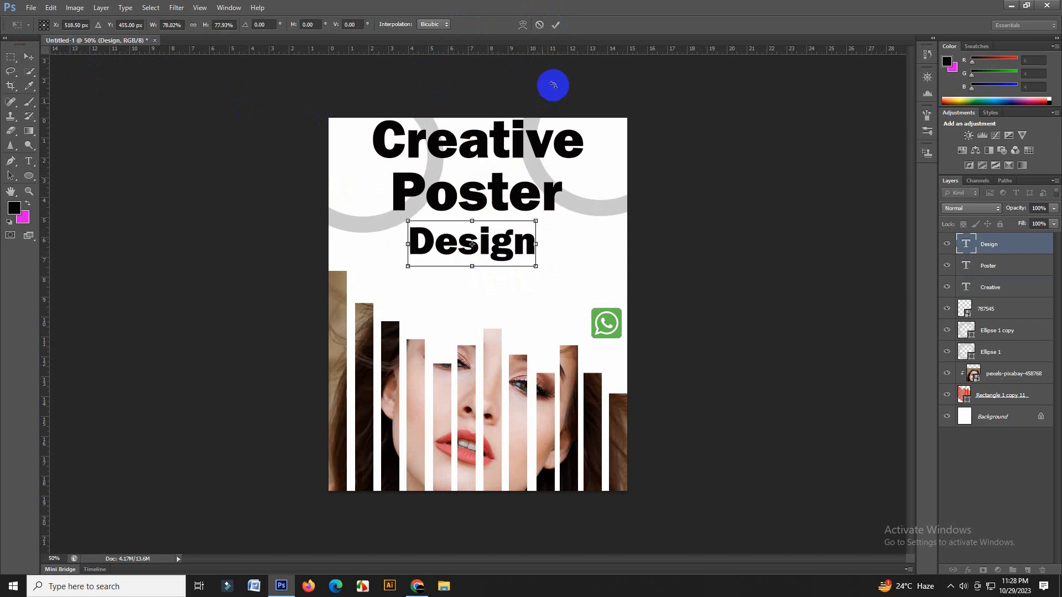
pyautogui.click(555, 24)
# Nudge the "Design" text slightly left and up to tighten the gap below "Poster"
pyautogui.press('Left')
pyautogui.press('Left')
pyautogui.press('Left')
pyautogui.press('Left')
pyautogui.press('Left')
pyautogui.press('Left')
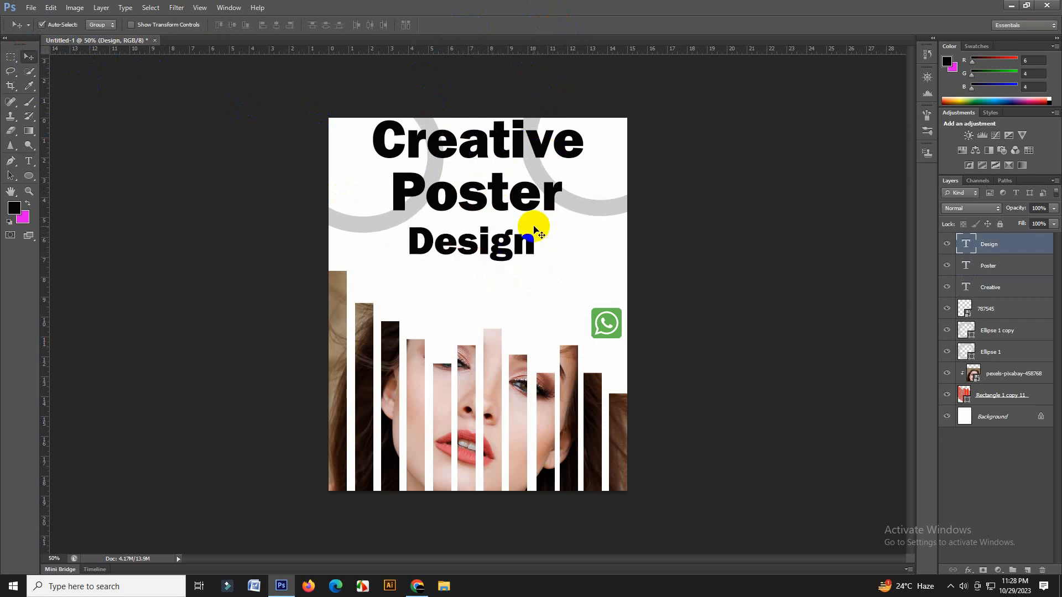
pyautogui.press('Up')
pyautogui.press('Up')
pyautogui.press('Up')
pyautogui.press('Up')
pyautogui.press('Up')
pyautogui.press('Up')
pyautogui.press('Up')
pyautogui.press('Up')
pyautogui.press('Up')
pyautogui.press('Up')
pyautogui.press('Up')
pyautogui.press('Up')
pyautogui.press('Up')
pyautogui.press('Up')
pyautogui.press('Up')
pyautogui.press('Up')
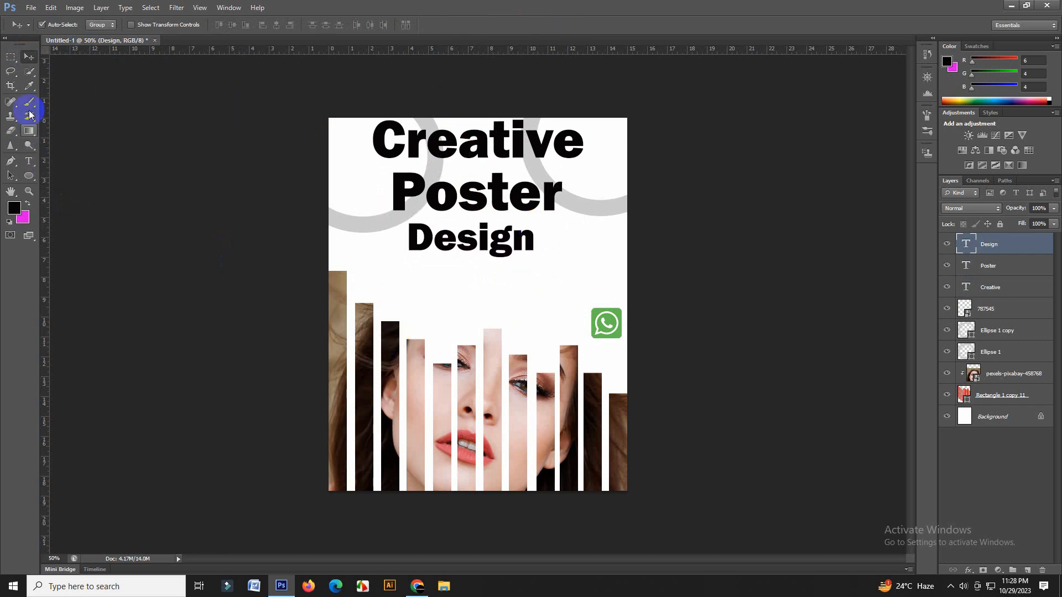
# Place the image "png-file-clipart-photoshop-logo-1" from Downloads, scaled to 43.5% and positioned just above the portrait bars, beneath the "Design" text
pyautogui.click(30, 9)
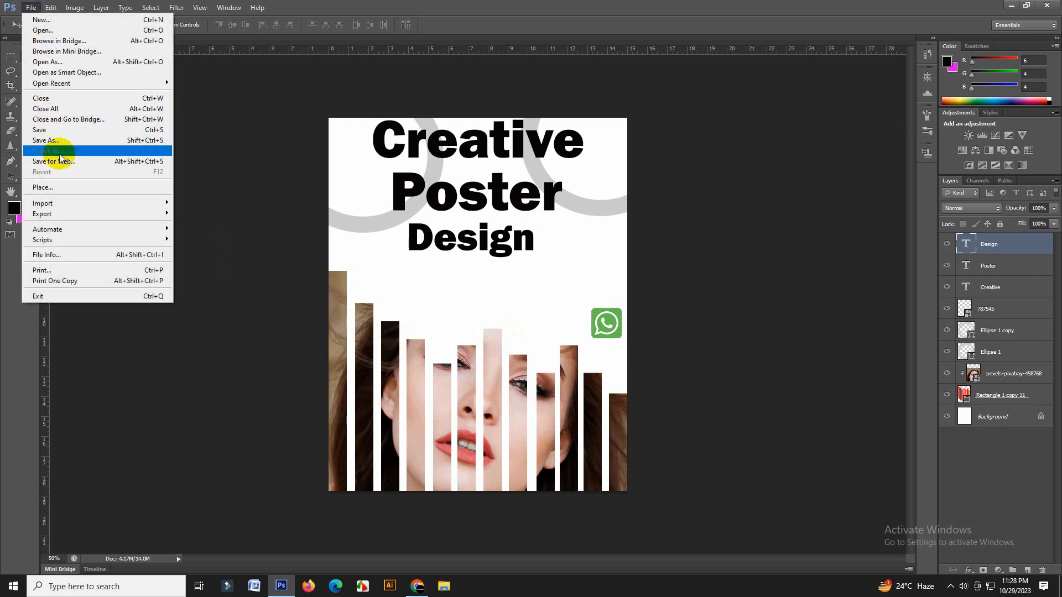
pyautogui.click(64, 188)
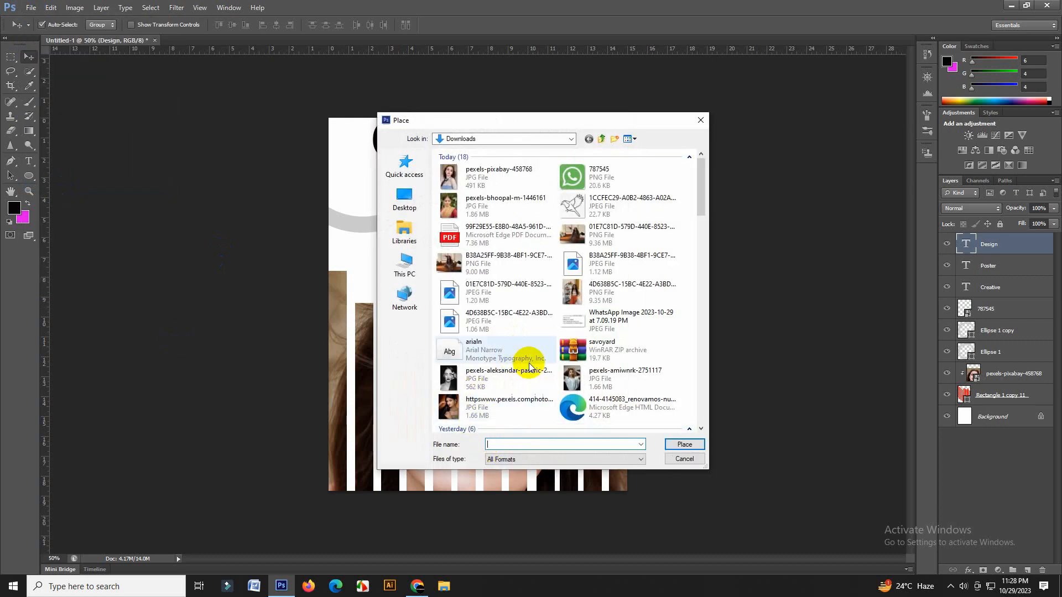
pyautogui.scroll(-3, 514, 335)
pyautogui.scroll(-3, 514, 335)
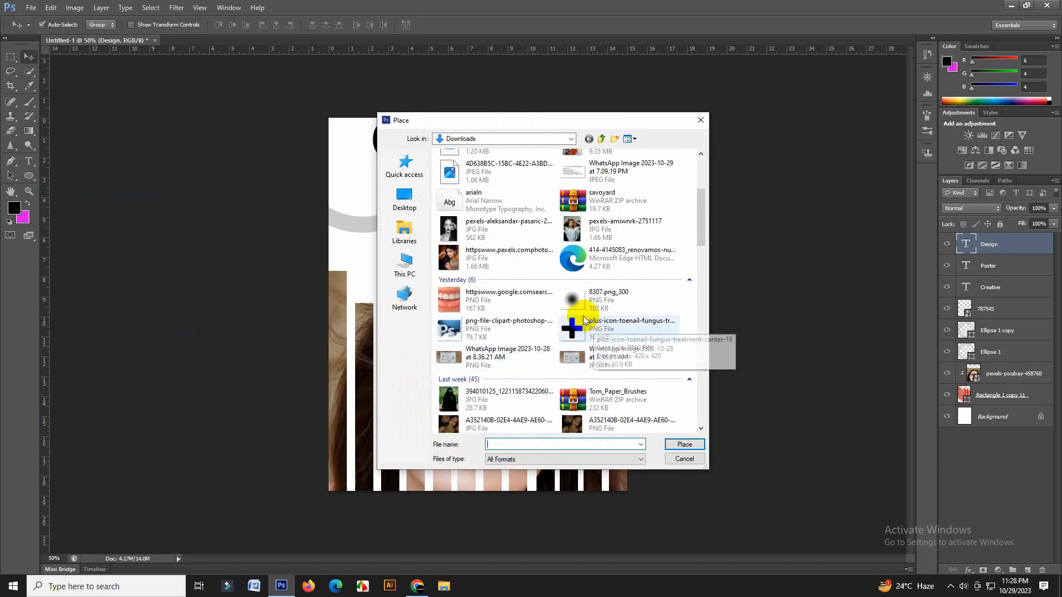
pyautogui.click(481, 331)
pyautogui.click(676, 445)
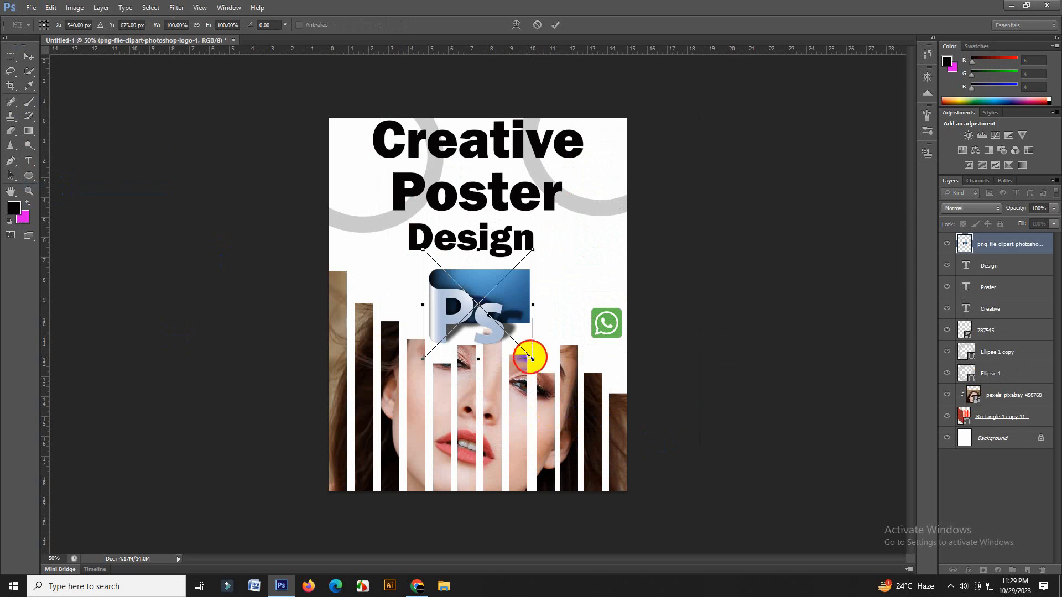
pyautogui.moveTo(530, 358); pyautogui.dragTo(450, 309)
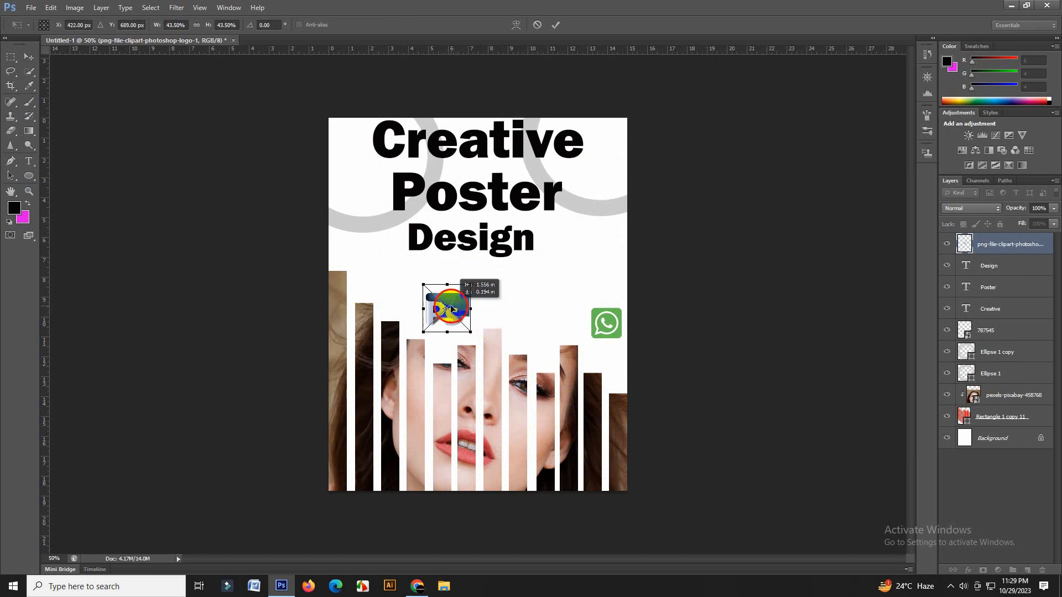
pyautogui.click(556, 24)
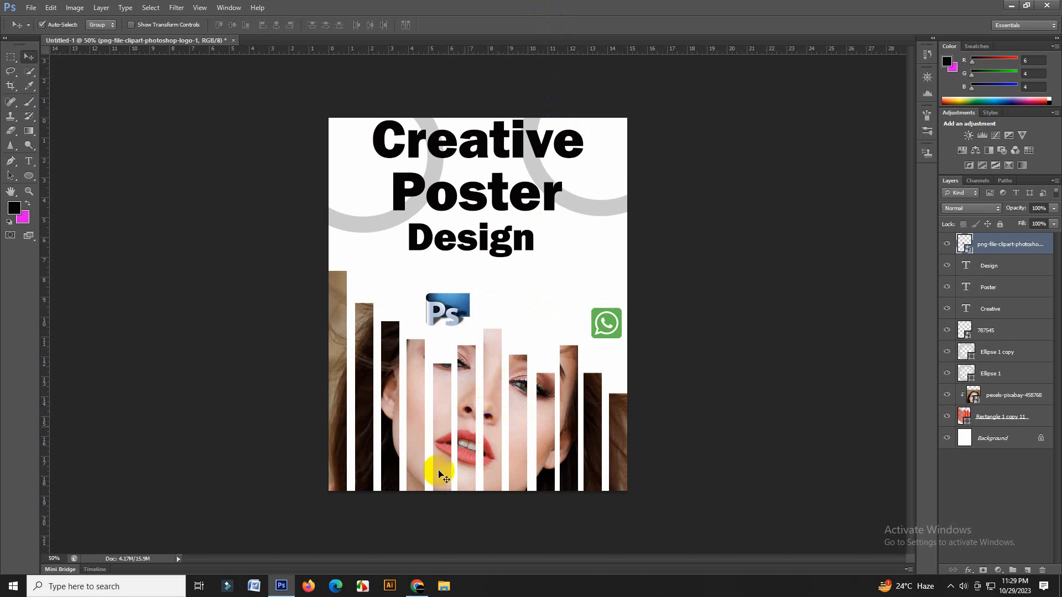
pyautogui.click(360, 586)
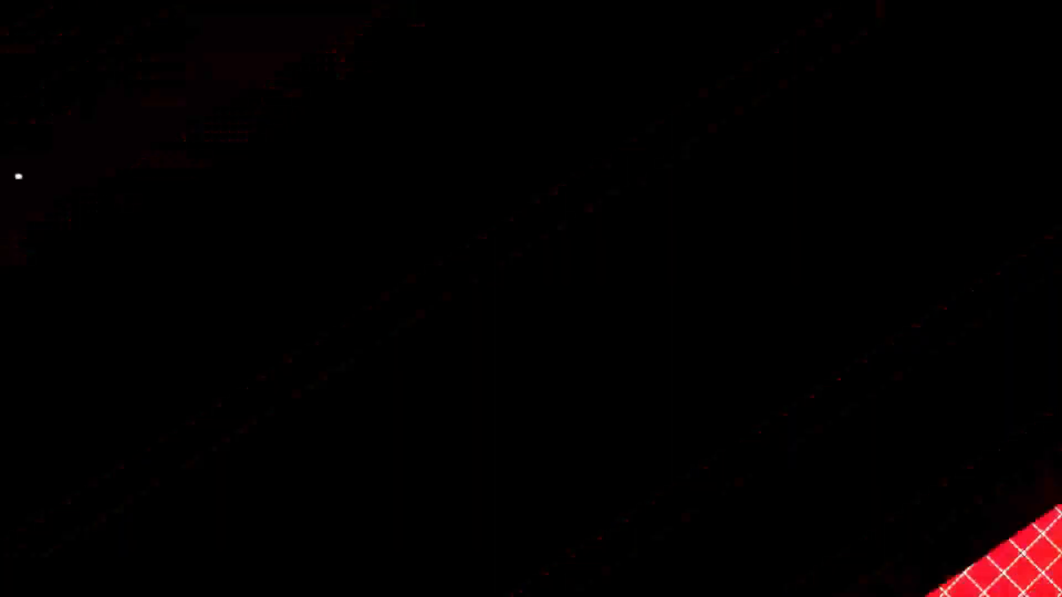